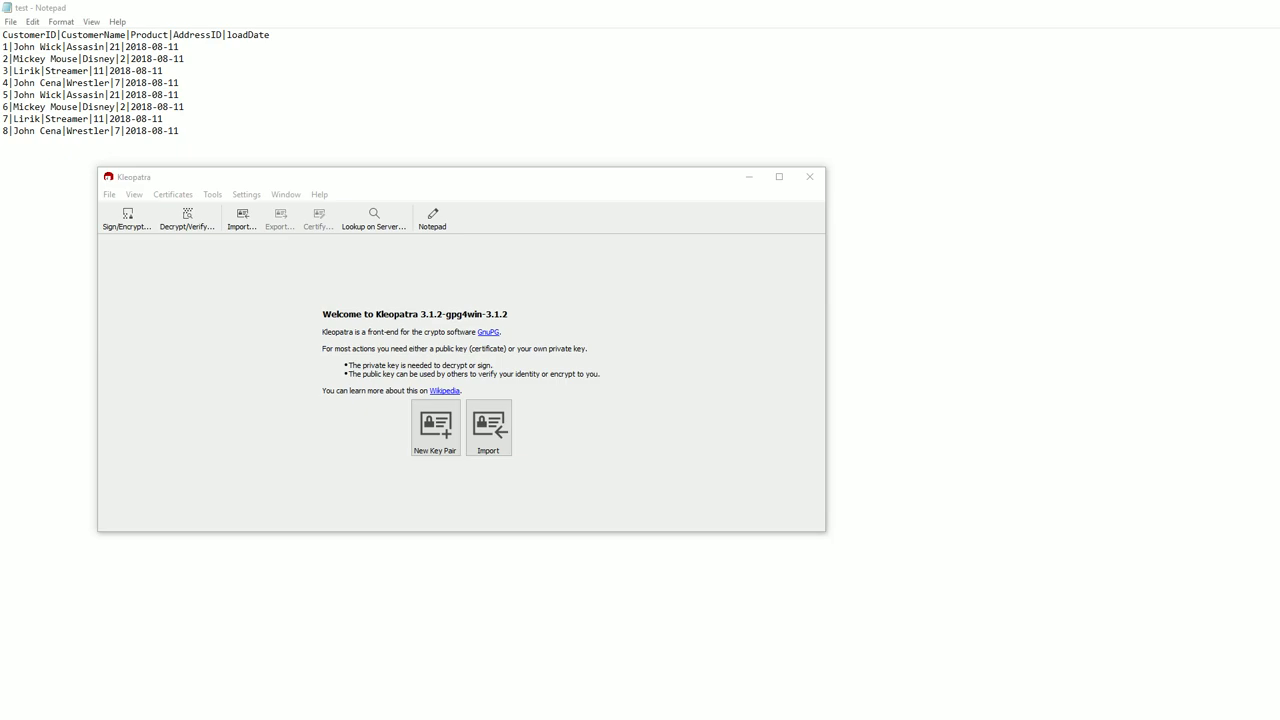
# Start a new key pair and enter ProfessorPitch as the key holder's name.
pyautogui.moveTo(309, 177); pyautogui.dragTo(268, 168)
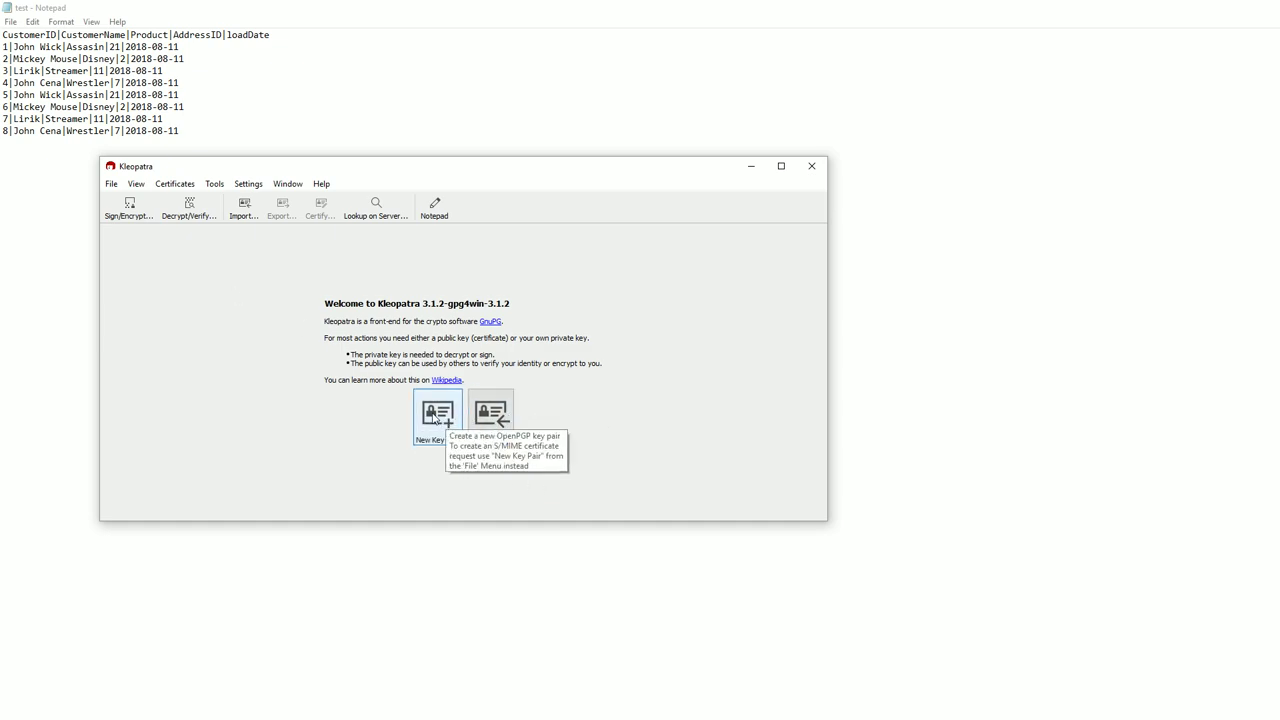
pyautogui.click(435, 418)
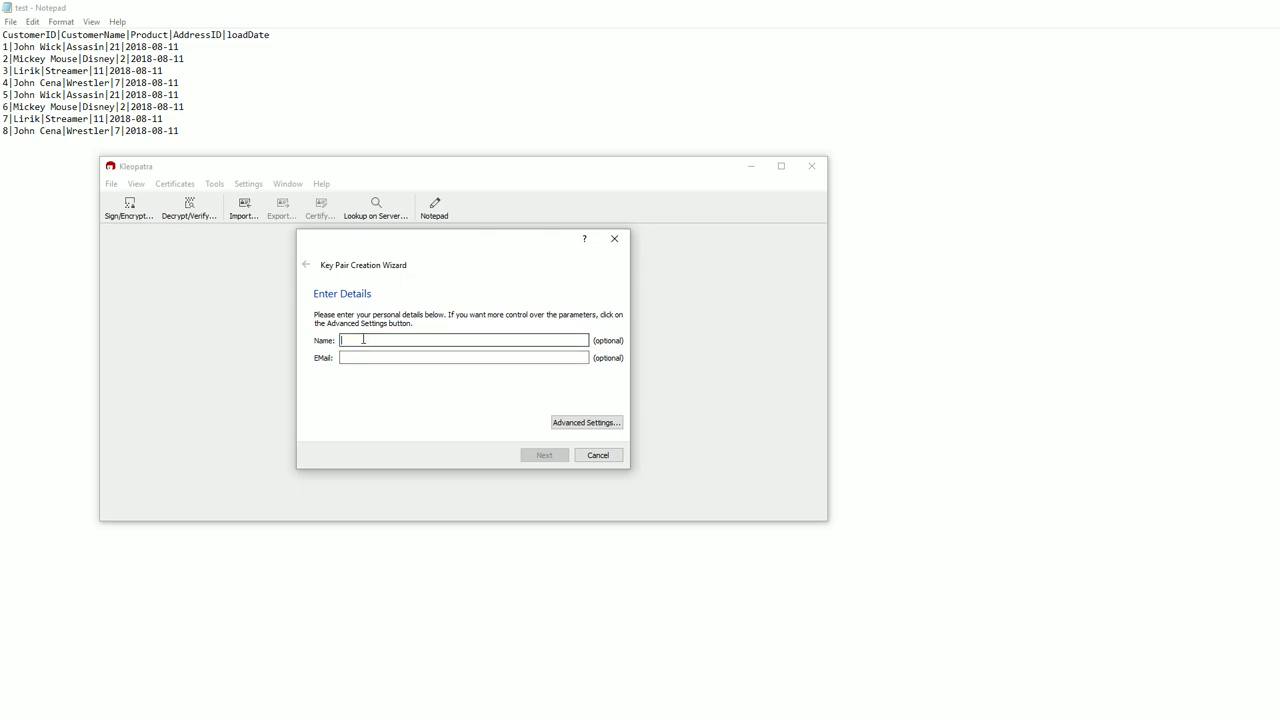
pyautogui.write('Professor')
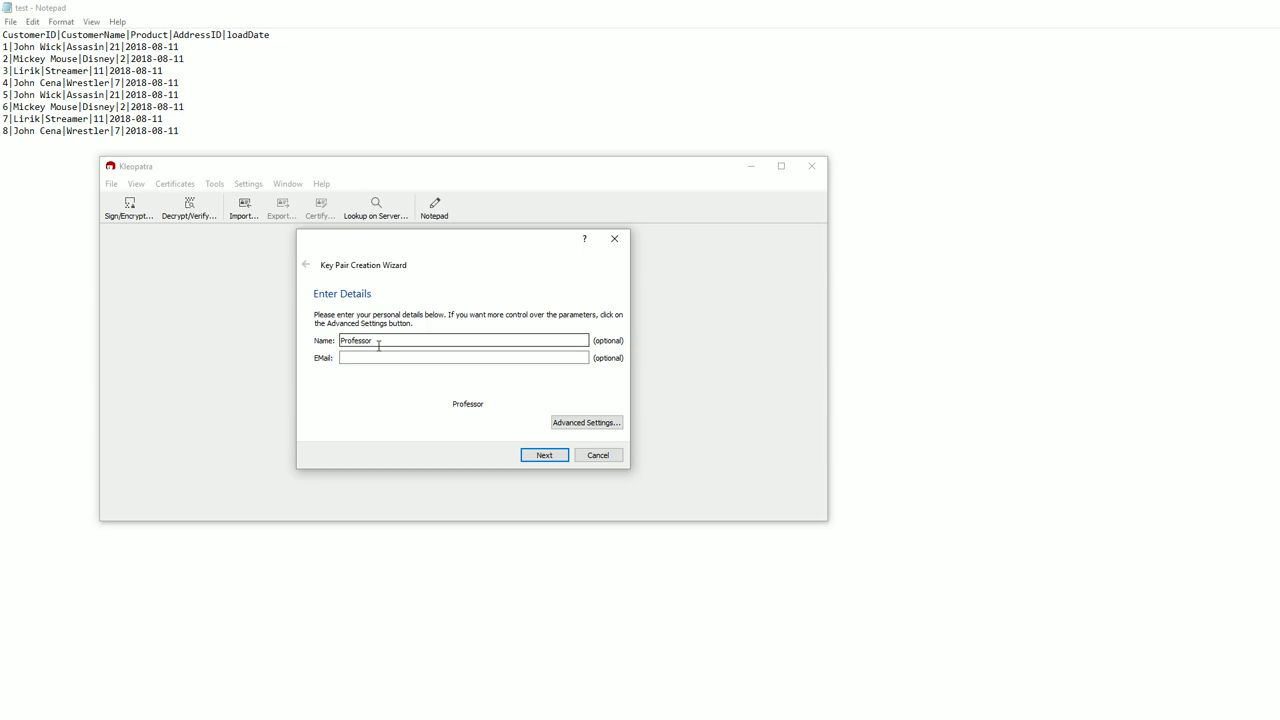
pyautogui.write('Pitch')
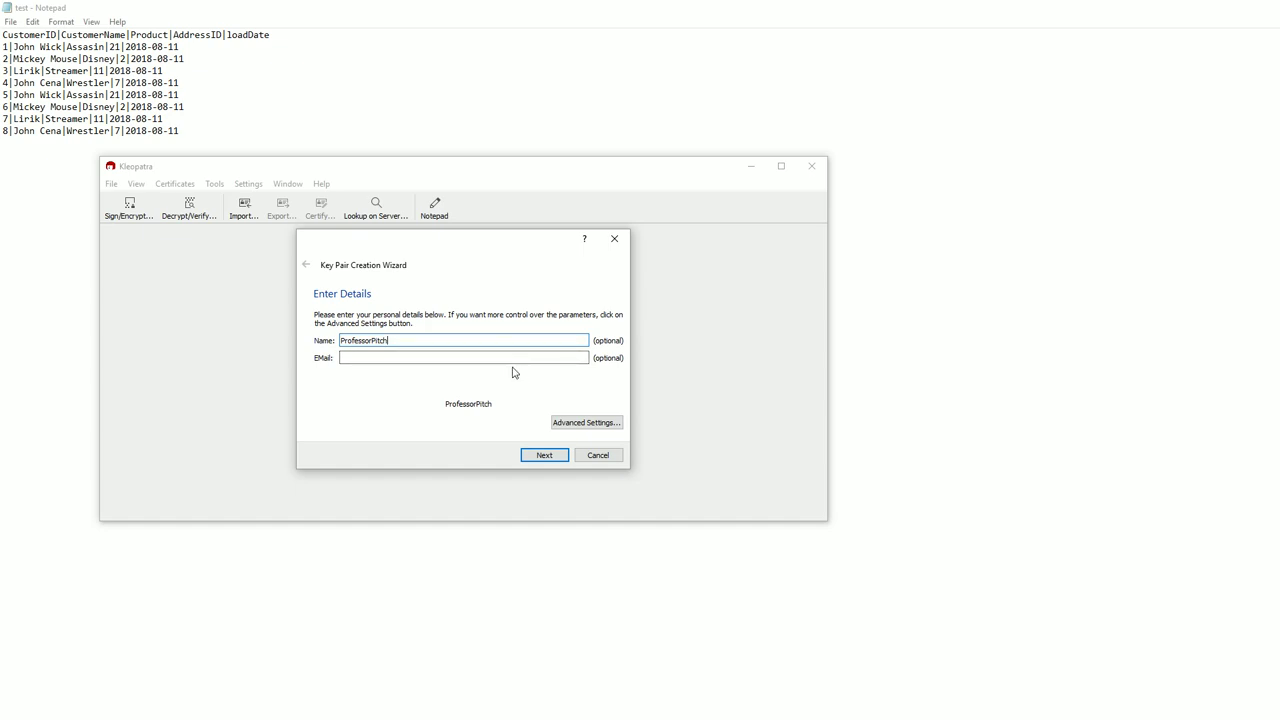
# Create the ProfessorPitch key pair, protecting it with a passphrase entered and confirmed in pinentry.
pyautogui.click(545, 458)
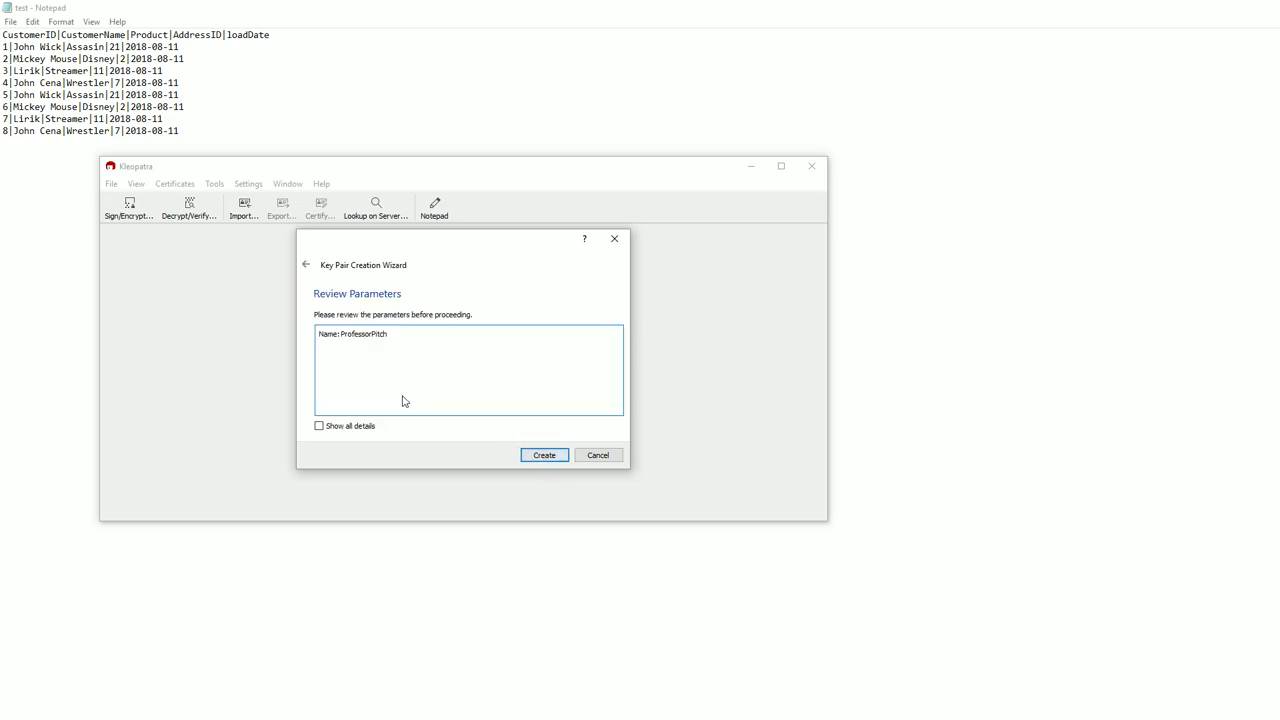
pyautogui.click(545, 456)
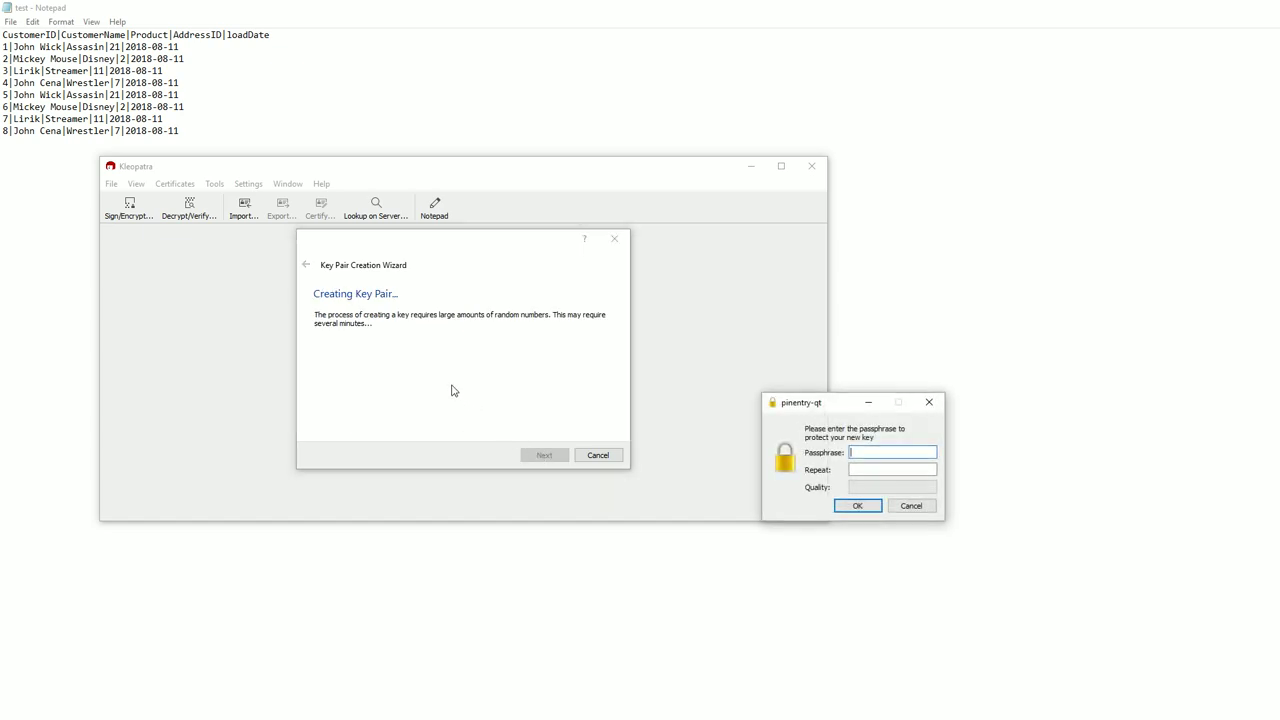
pyautogui.moveTo(835, 403); pyautogui.dragTo(567, 321)
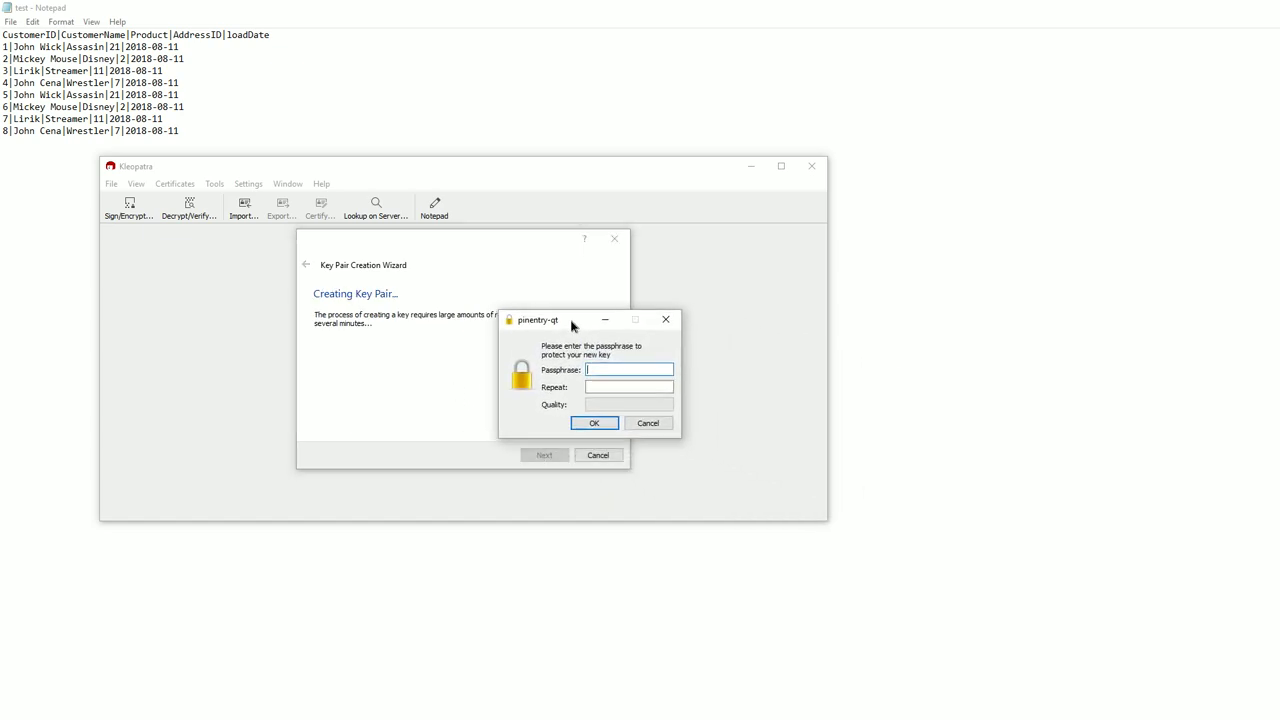
pyautogui.write('testing123')
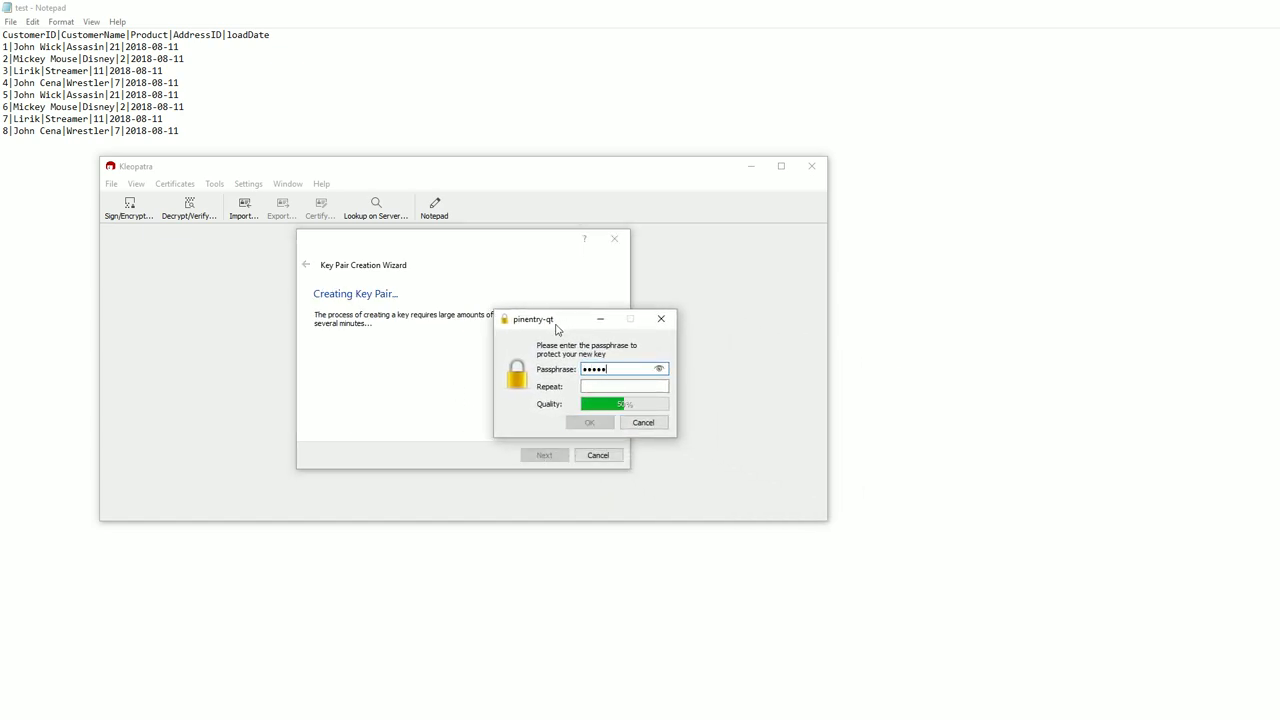
pyautogui.press('Tab')
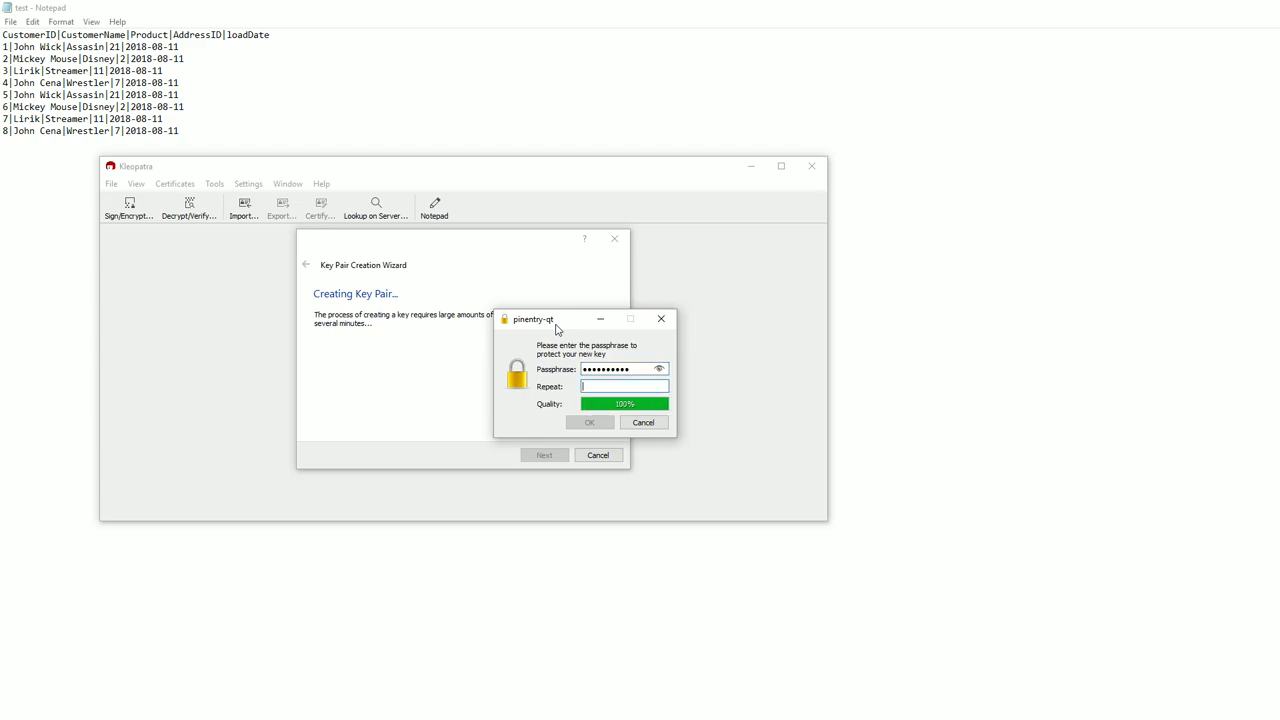
pyautogui.write('testing123')
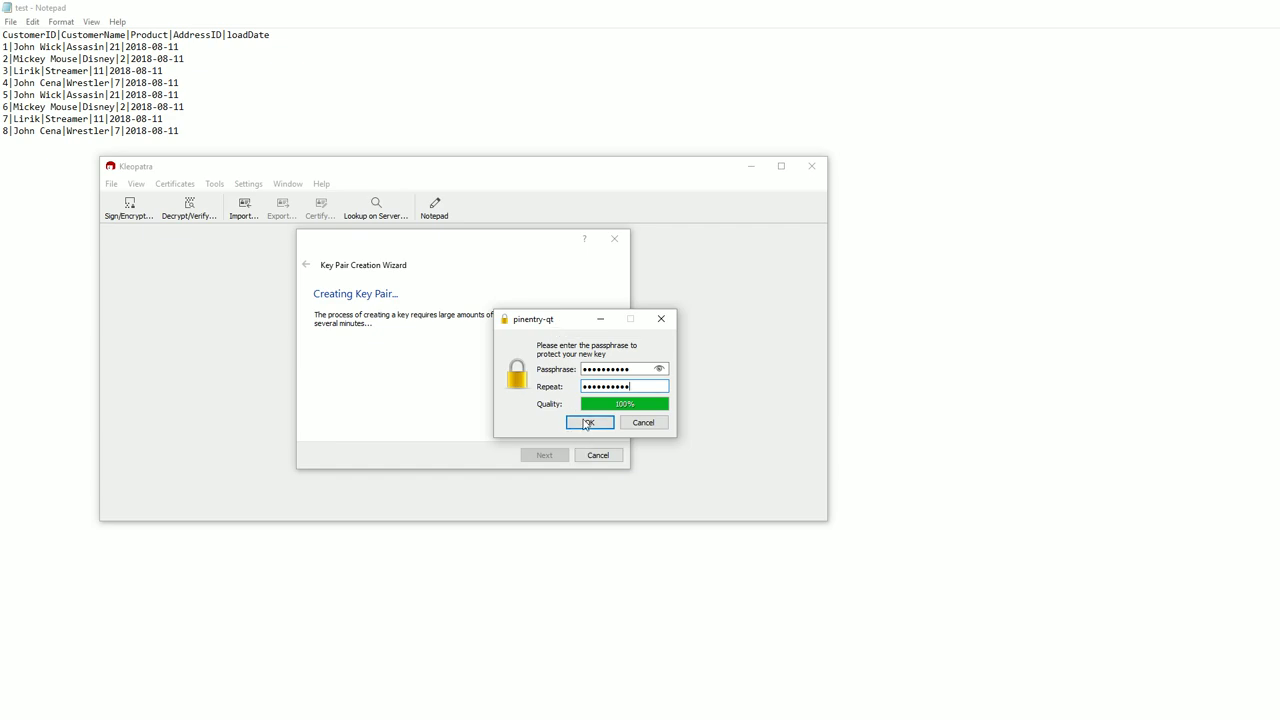
pyautogui.click(583, 423)
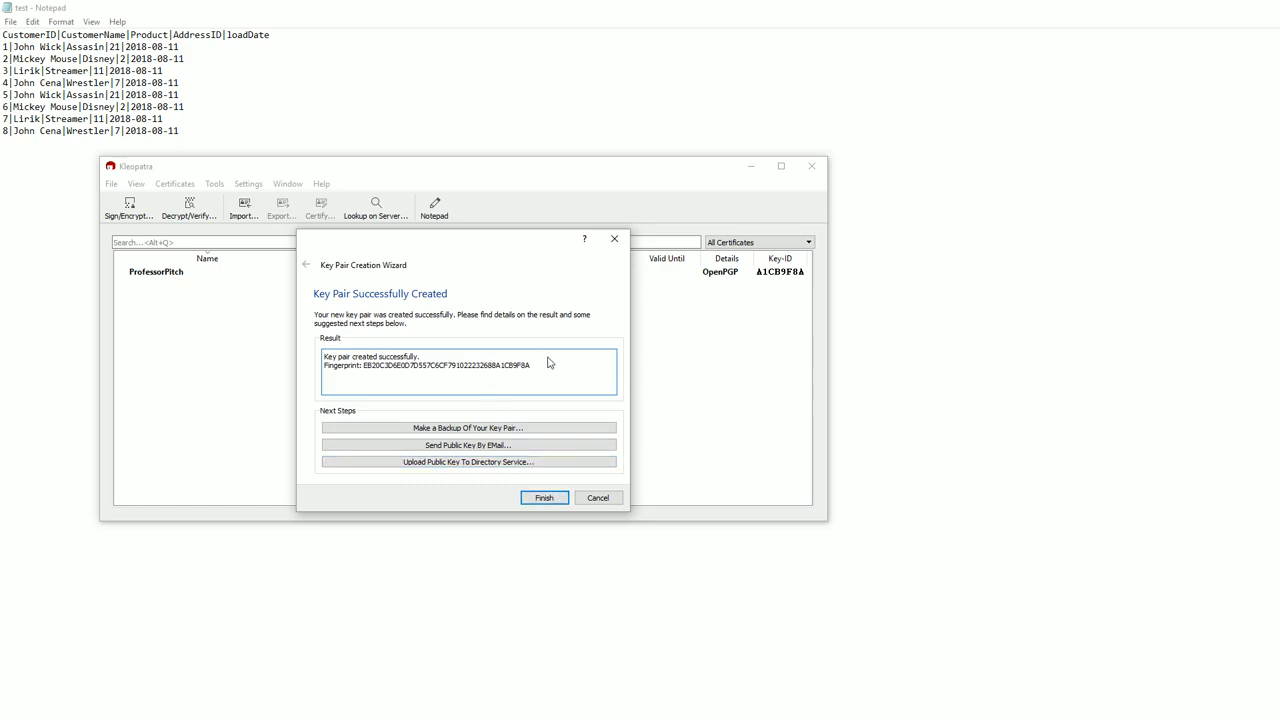
# Finish the wizard to return to the certificate list showing the new ProfessorPitch key.
pyautogui.click(544, 498)
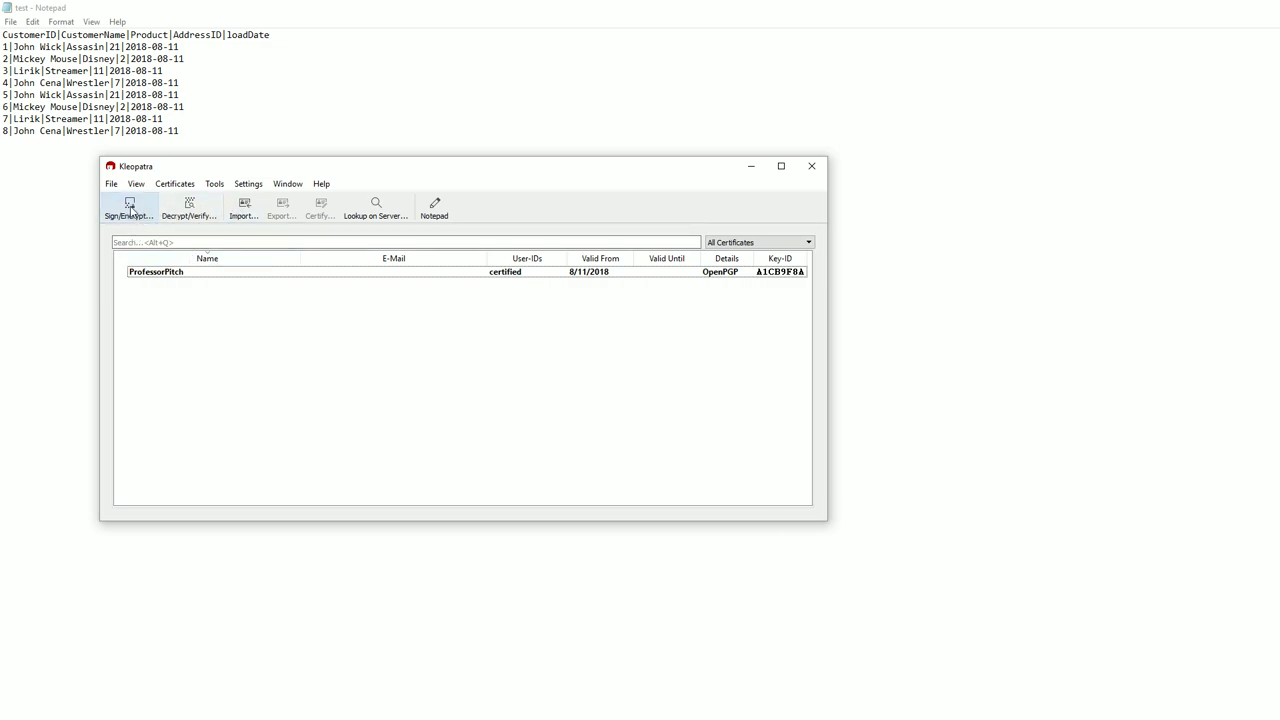
# In the file picker, delete the old ProfPitchTest and test.txt files.
pyautogui.click(130, 208)
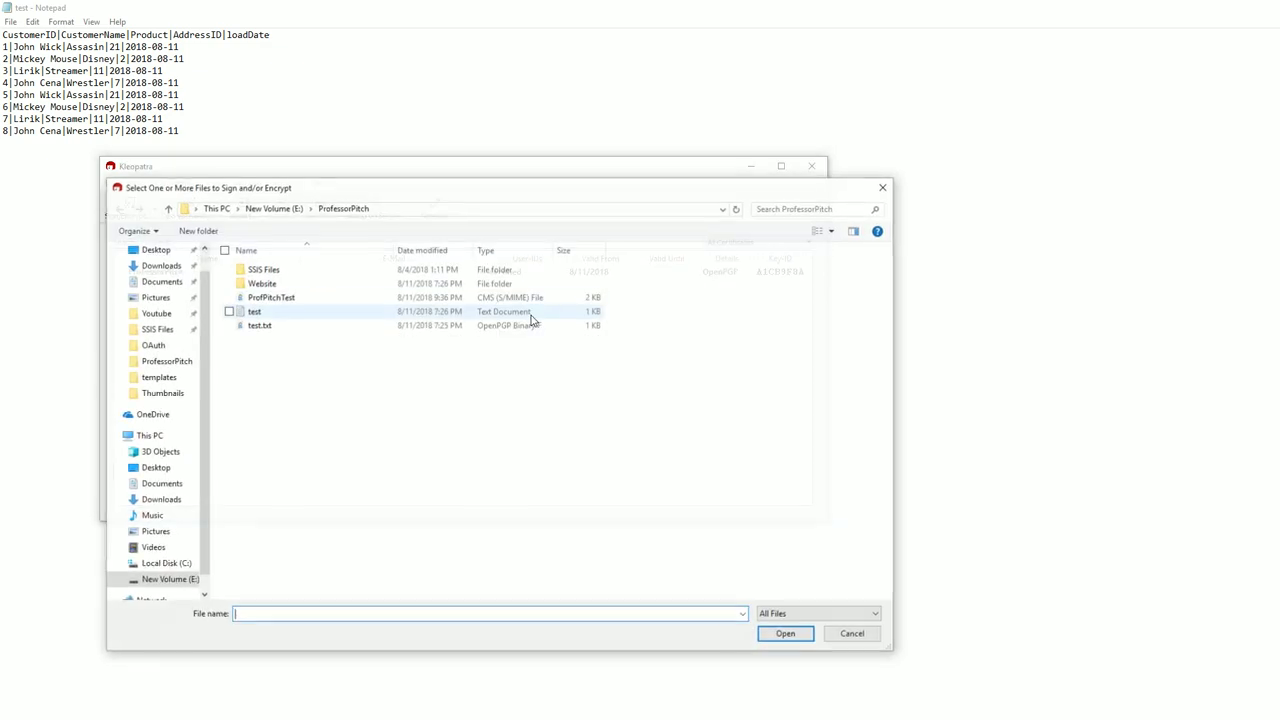
pyautogui.click(272, 299)
pyautogui.press('Delete')
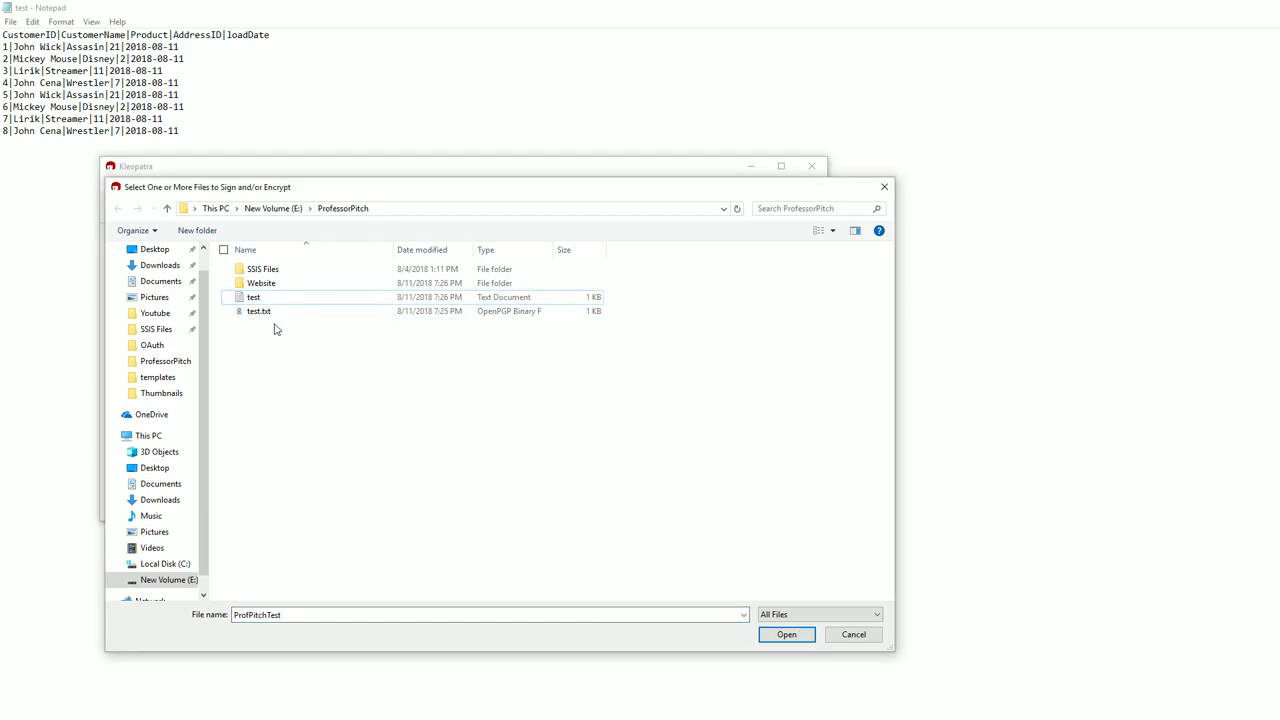
pyautogui.click(270, 312)
pyautogui.press('Delete')
# Load the test text file into the Sign/Encrypt Files dialog.
pyautogui.click(266, 297)
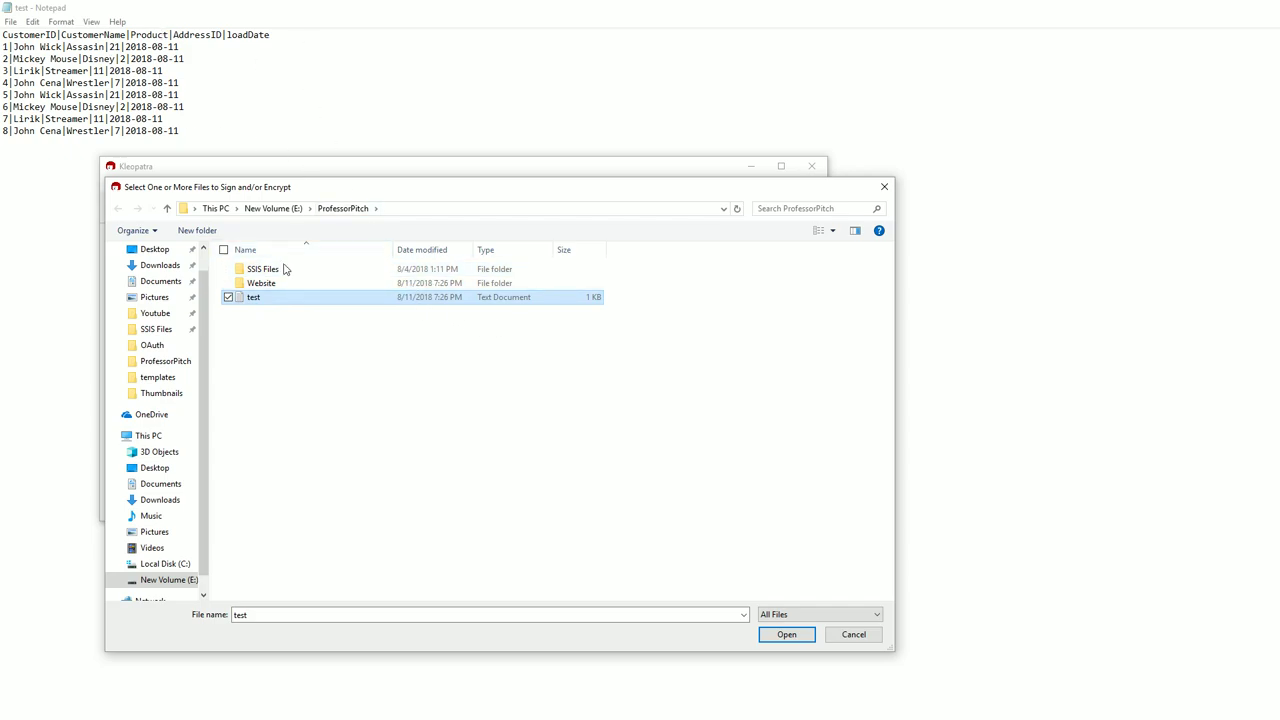
pyautogui.click(787, 636)
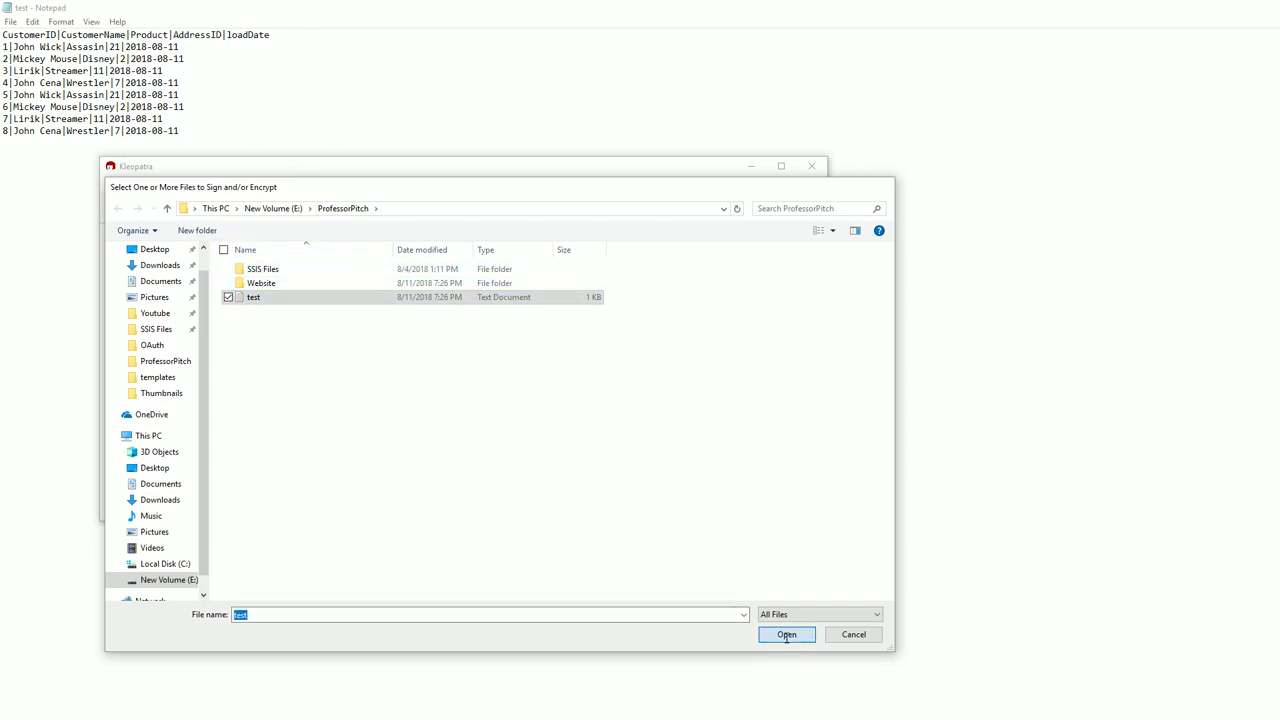
pyautogui.moveTo(678, 287); pyautogui.dragTo(440, 321)
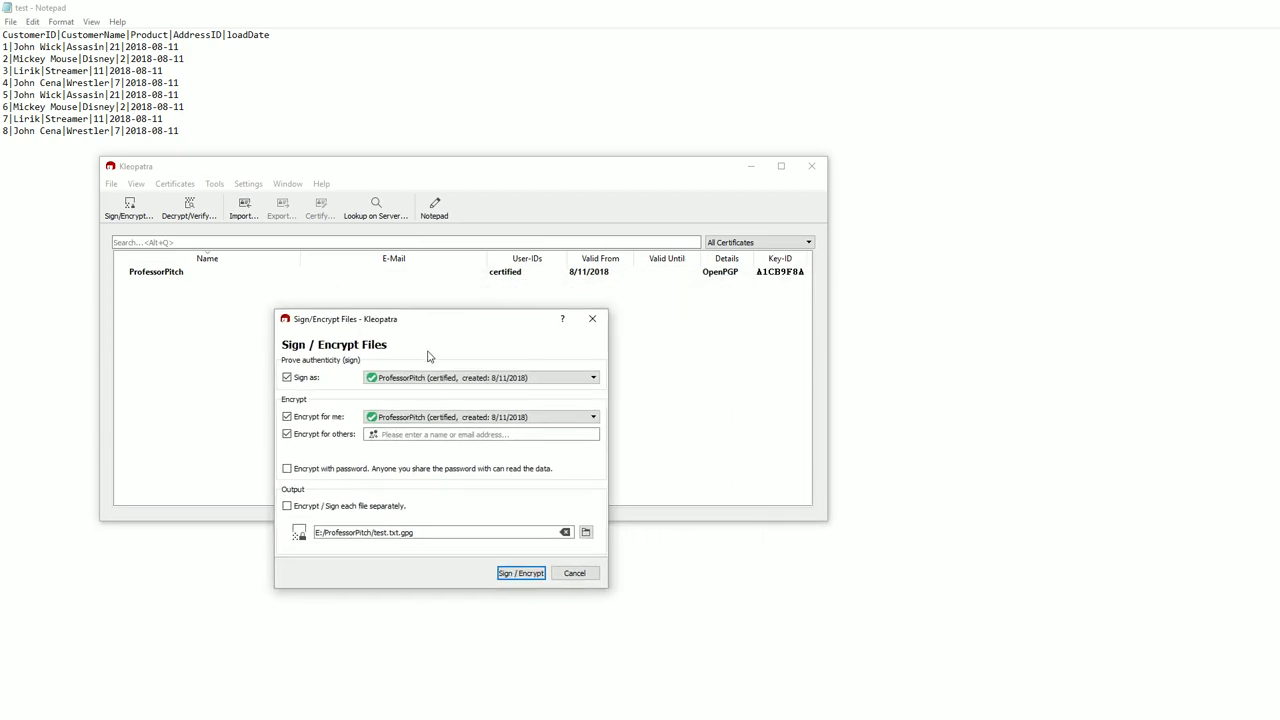
# Sign as ProfessorPitch, confirm output E:/ProfessorPitch/test.txt.gpg, run Sign / Encrypt and finish.
pyautogui.click(448, 380)
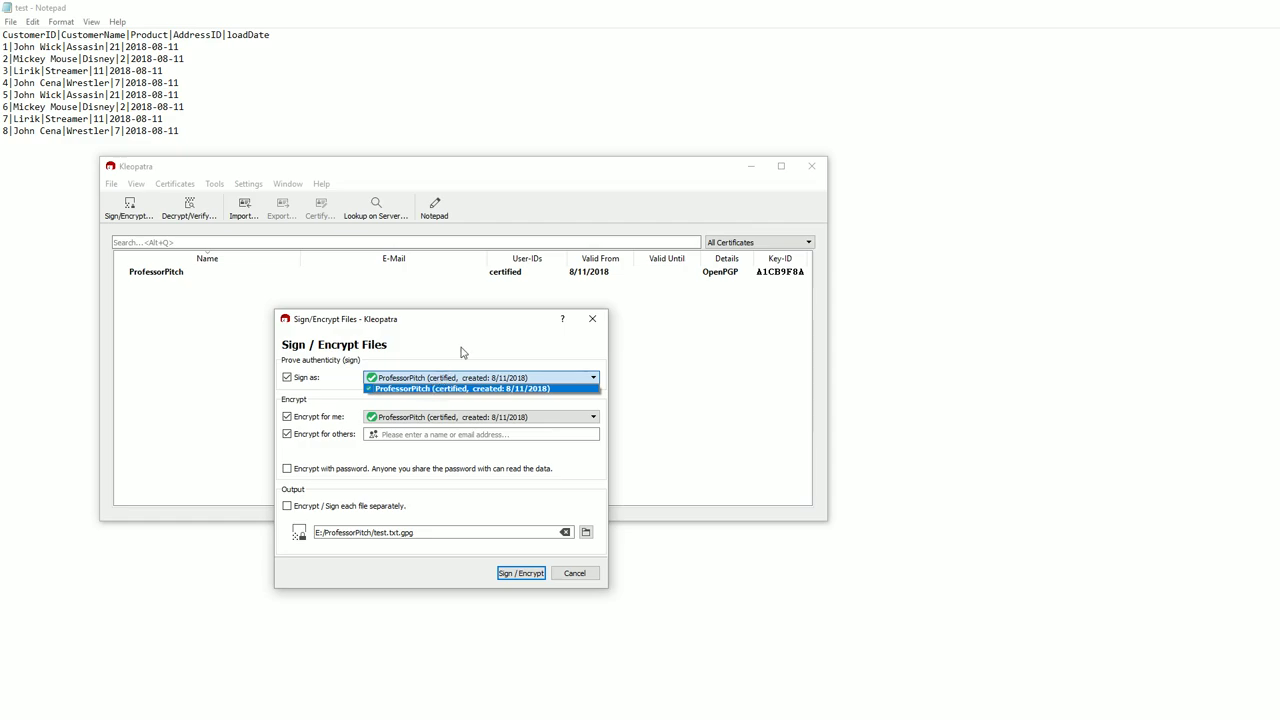
pyautogui.click(449, 387)
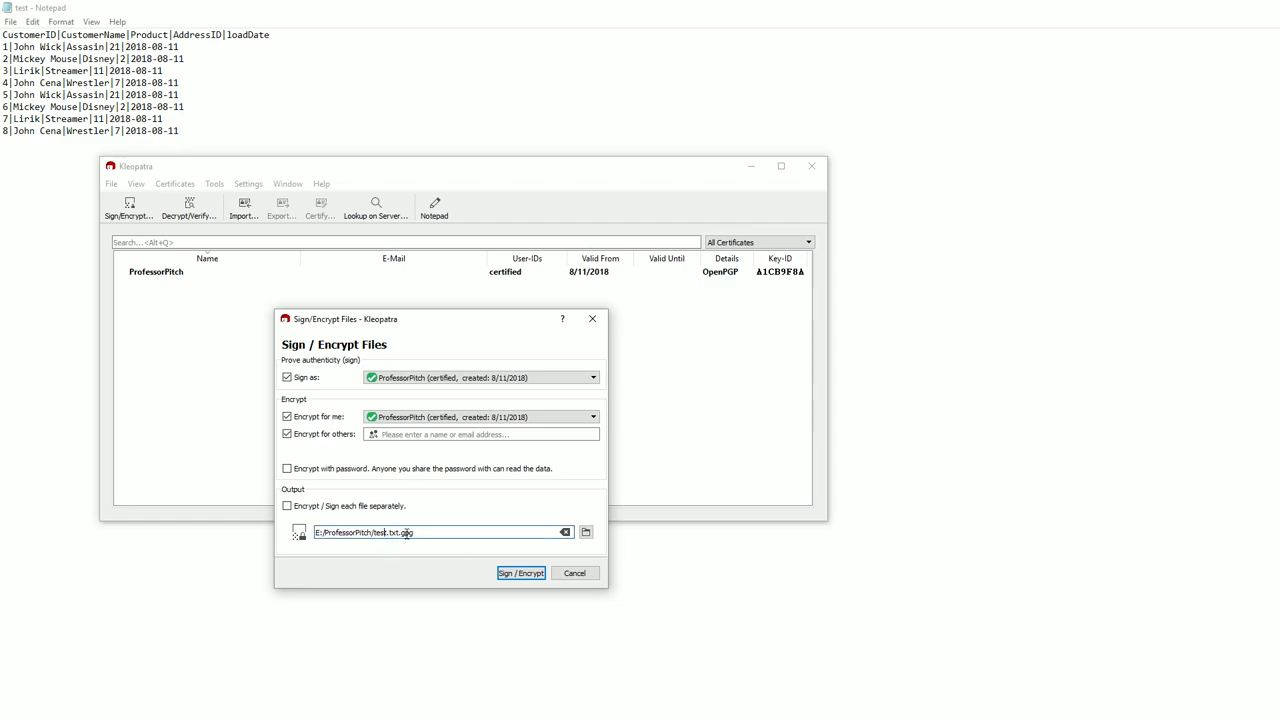
pyautogui.click(405, 536)
pyautogui.click(533, 575)
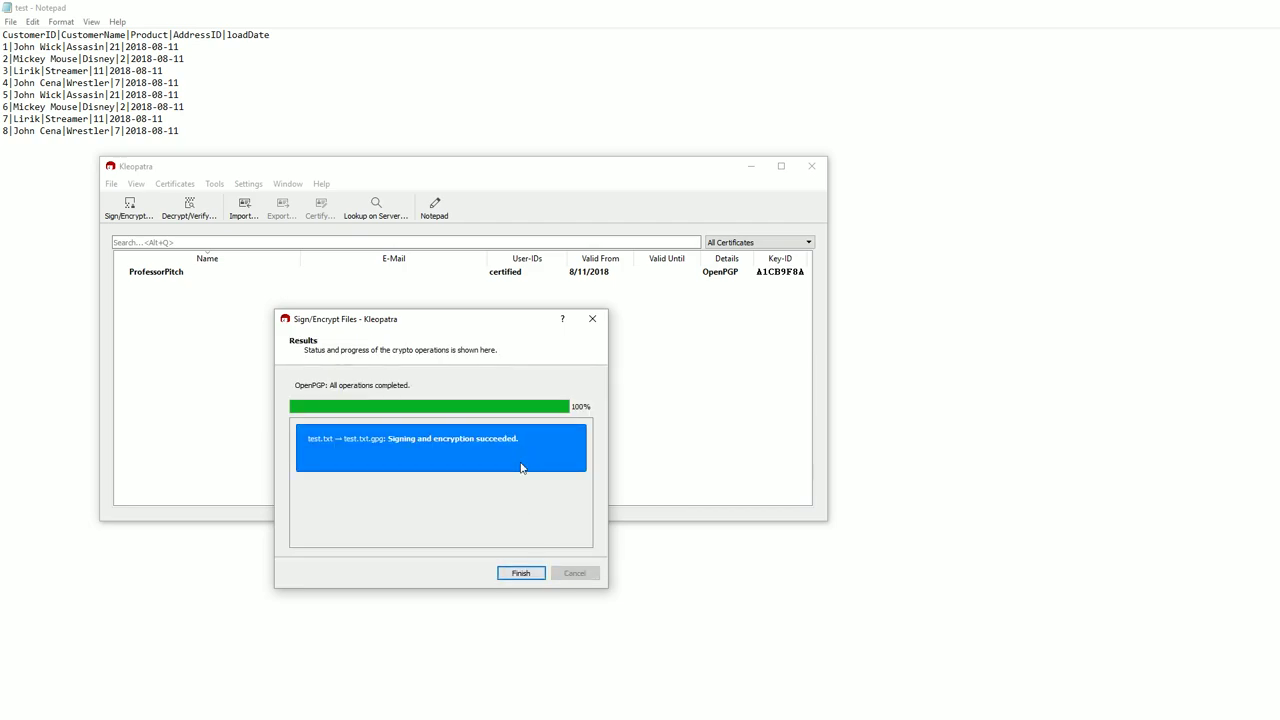
pyautogui.click(520, 575)
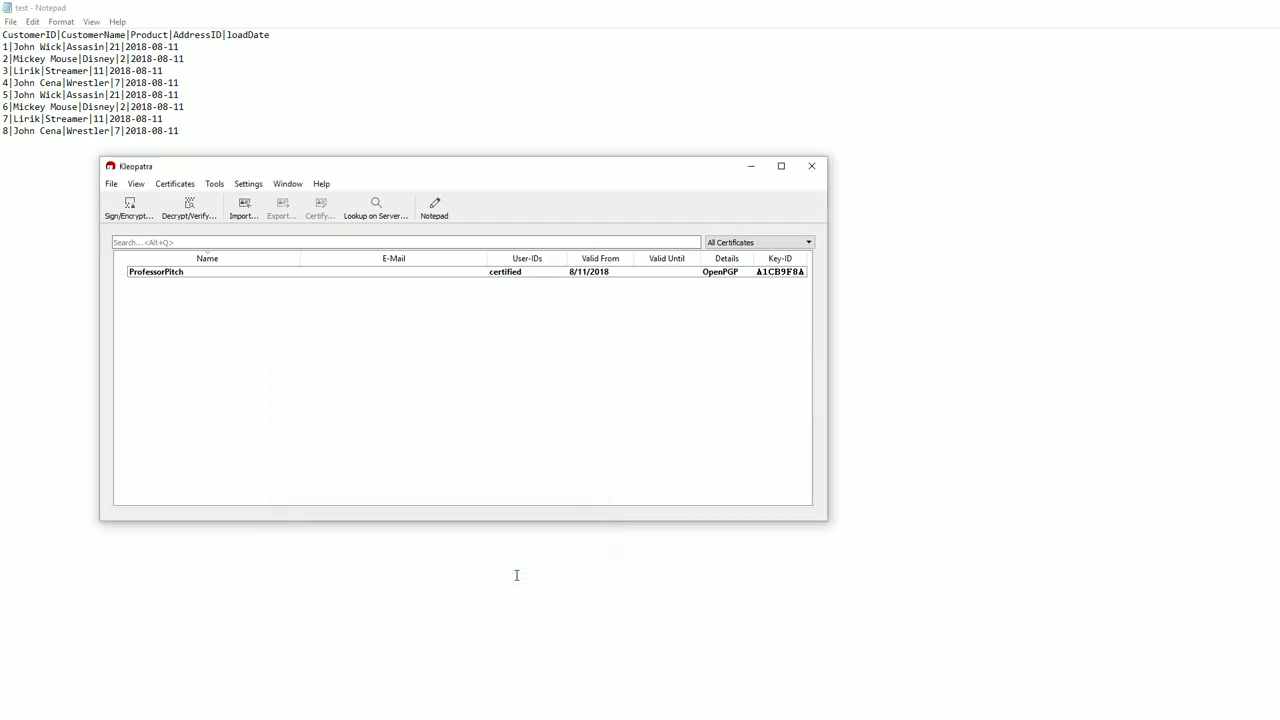
# Open test.txt.gpg from the ProfessorPitch folder with Visual Studio Code.
pyautogui.hotkey('alt', 'Tab')
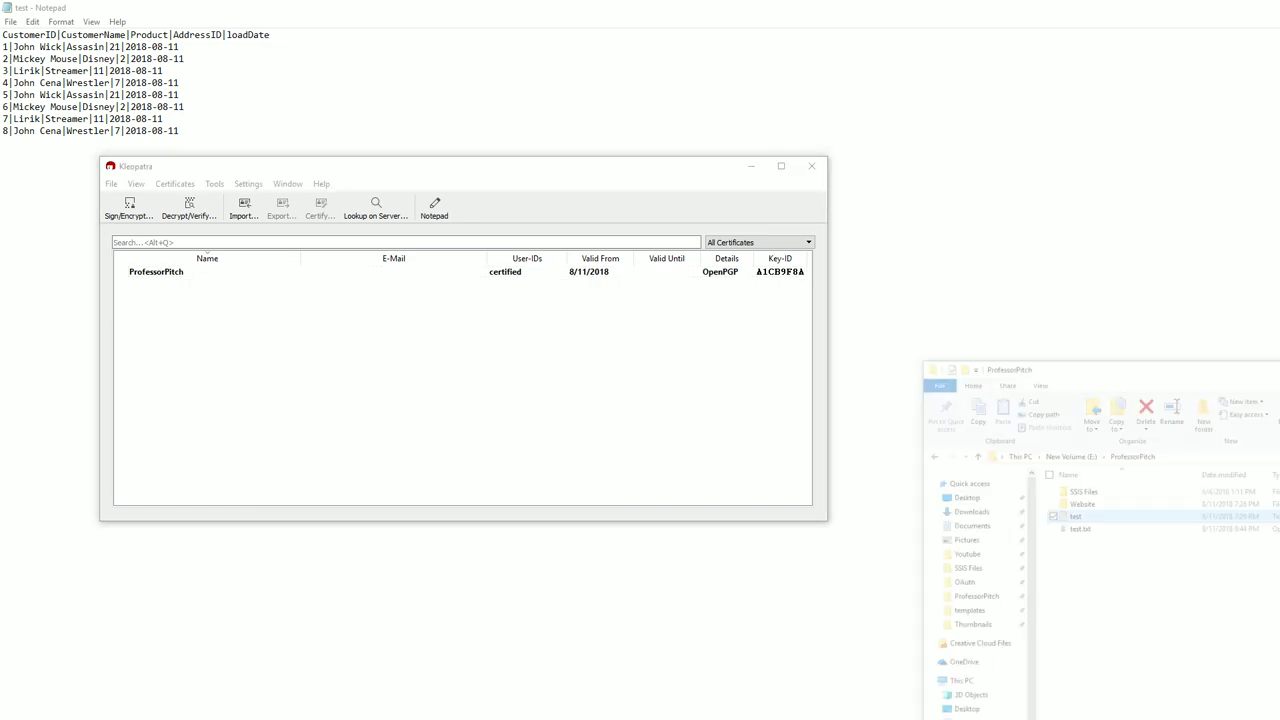
pyautogui.moveTo(1163, 263); pyautogui.dragTo(563, 187)
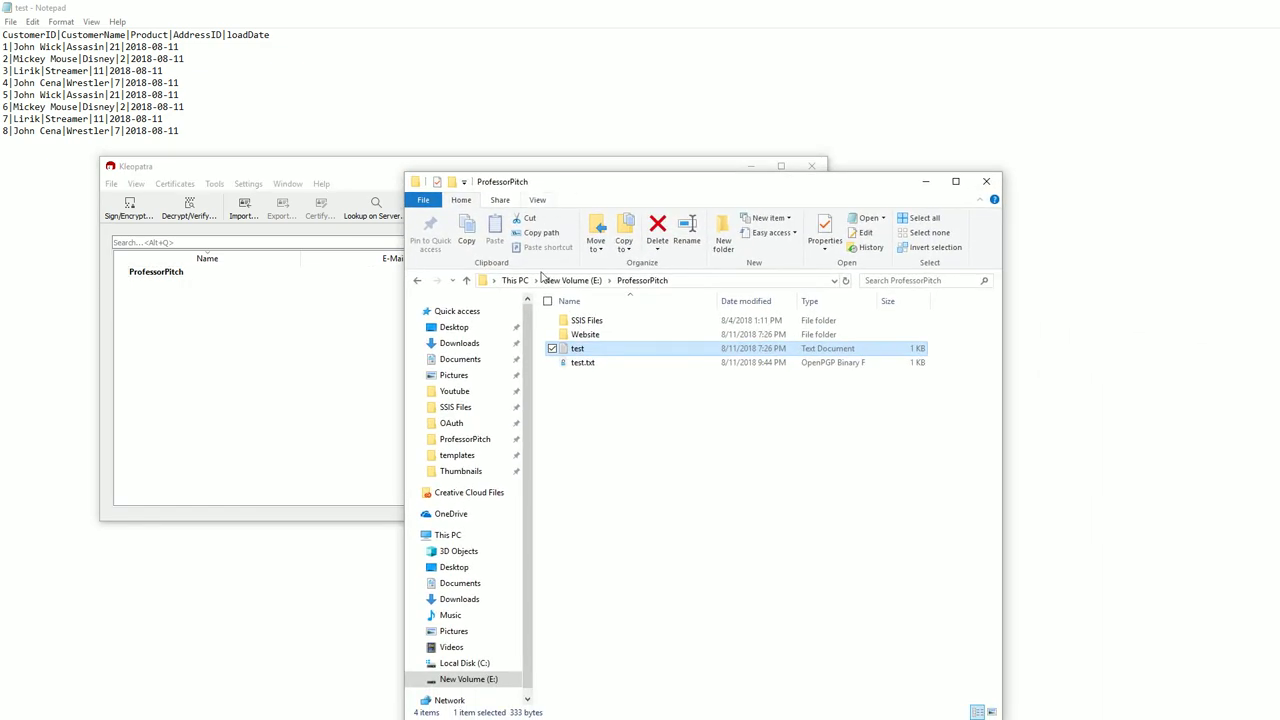
pyautogui.rightClick(584, 366)
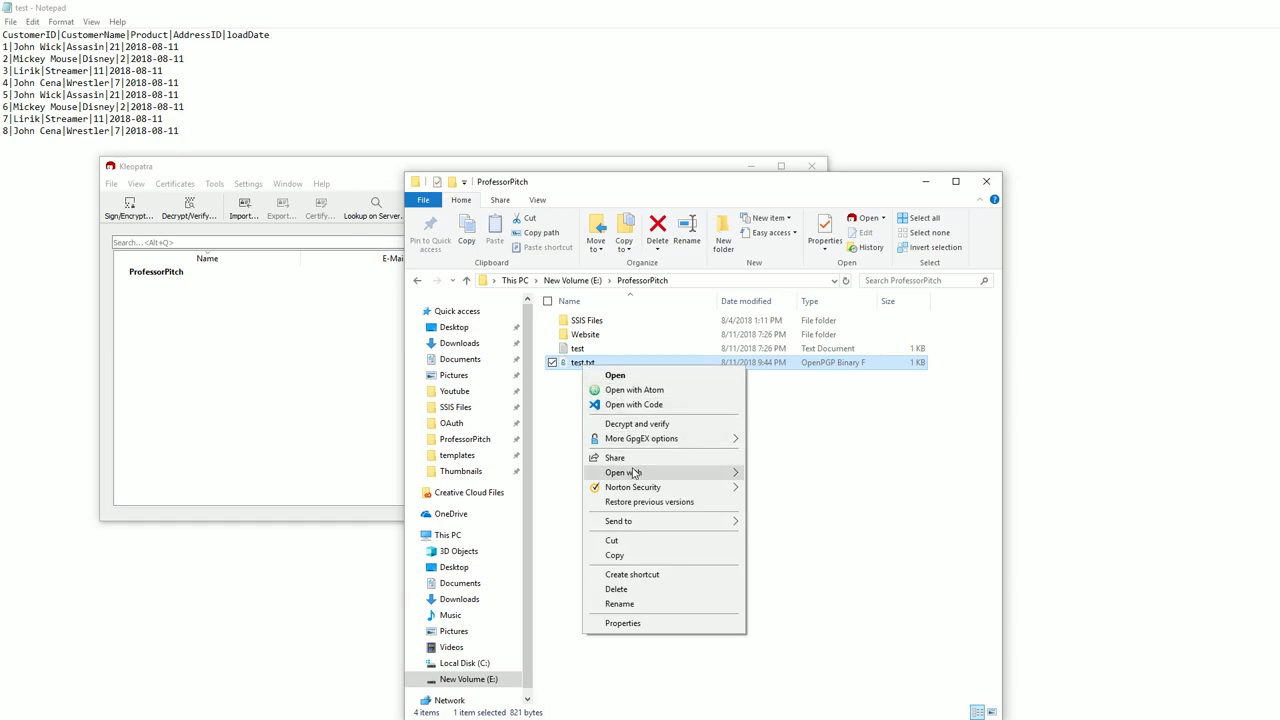
pyautogui.click(627, 378)
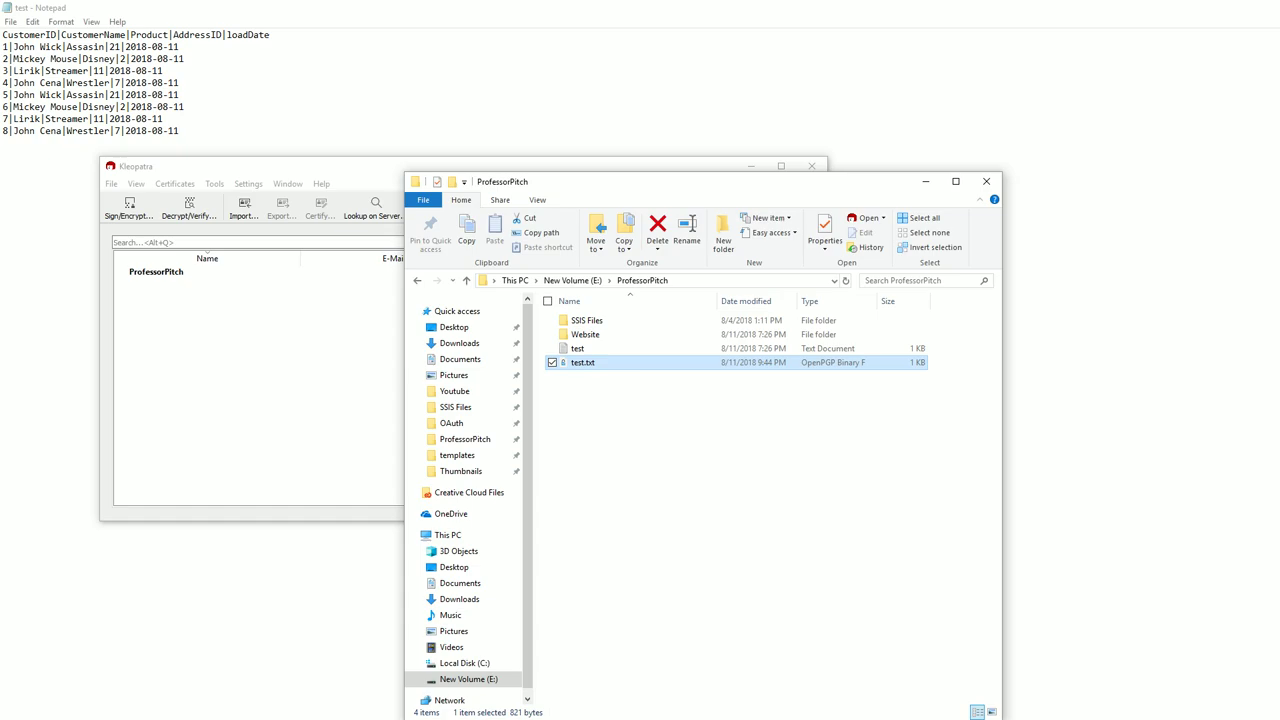
pyautogui.doubleClick(581, 364)
pyautogui.rightClick(581, 365)
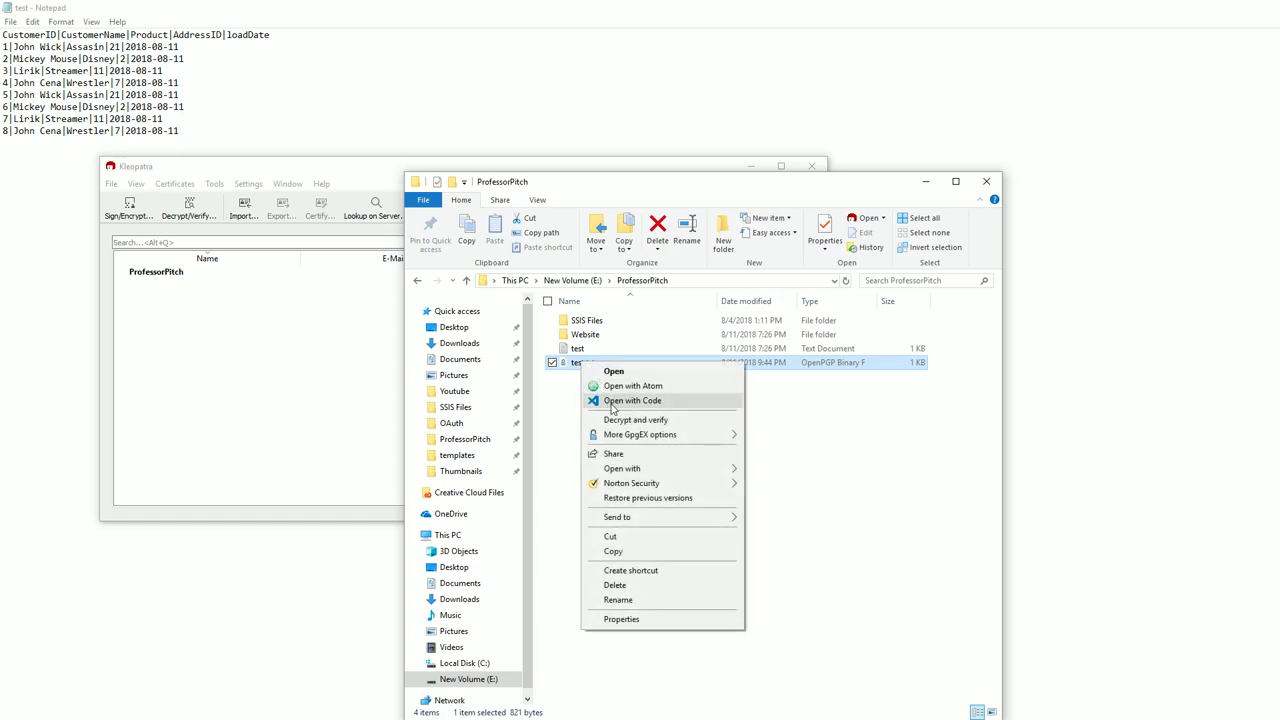
pyautogui.click(613, 401)
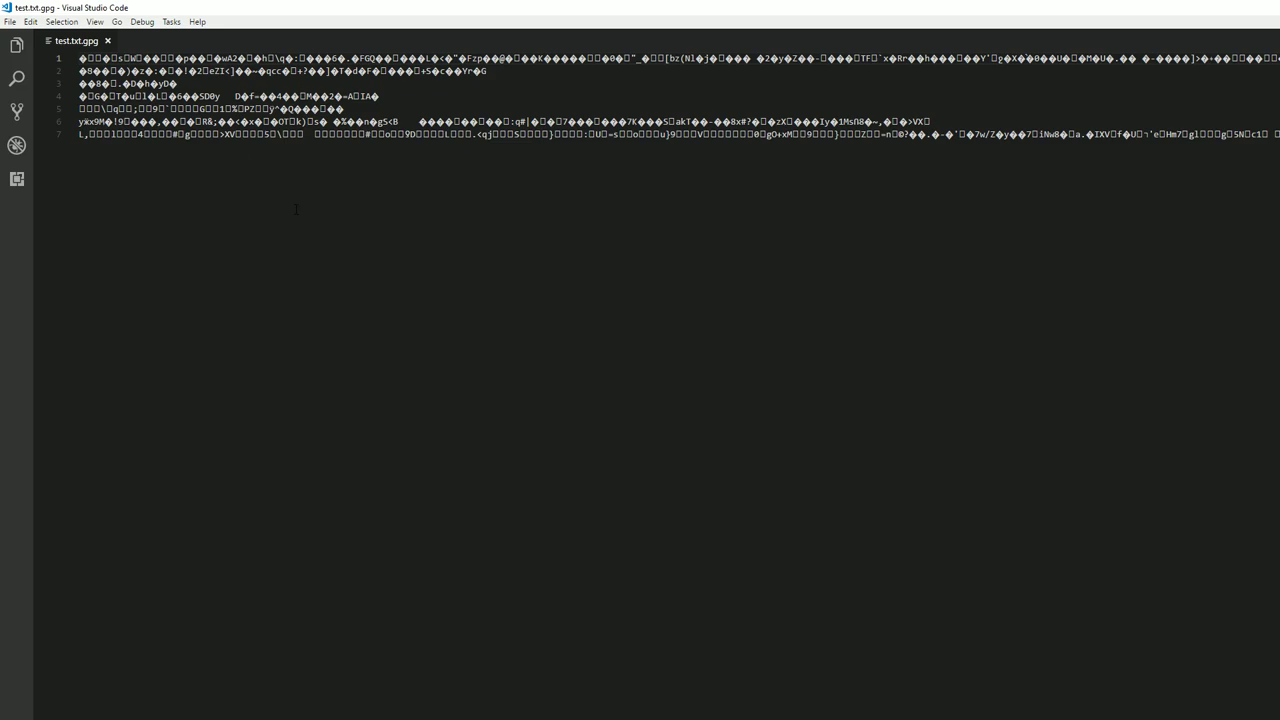
# Close Visual Studio Code after viewing the encrypted contents of test.txt.gpg.
pyautogui.hotkey('alt', 'F4')
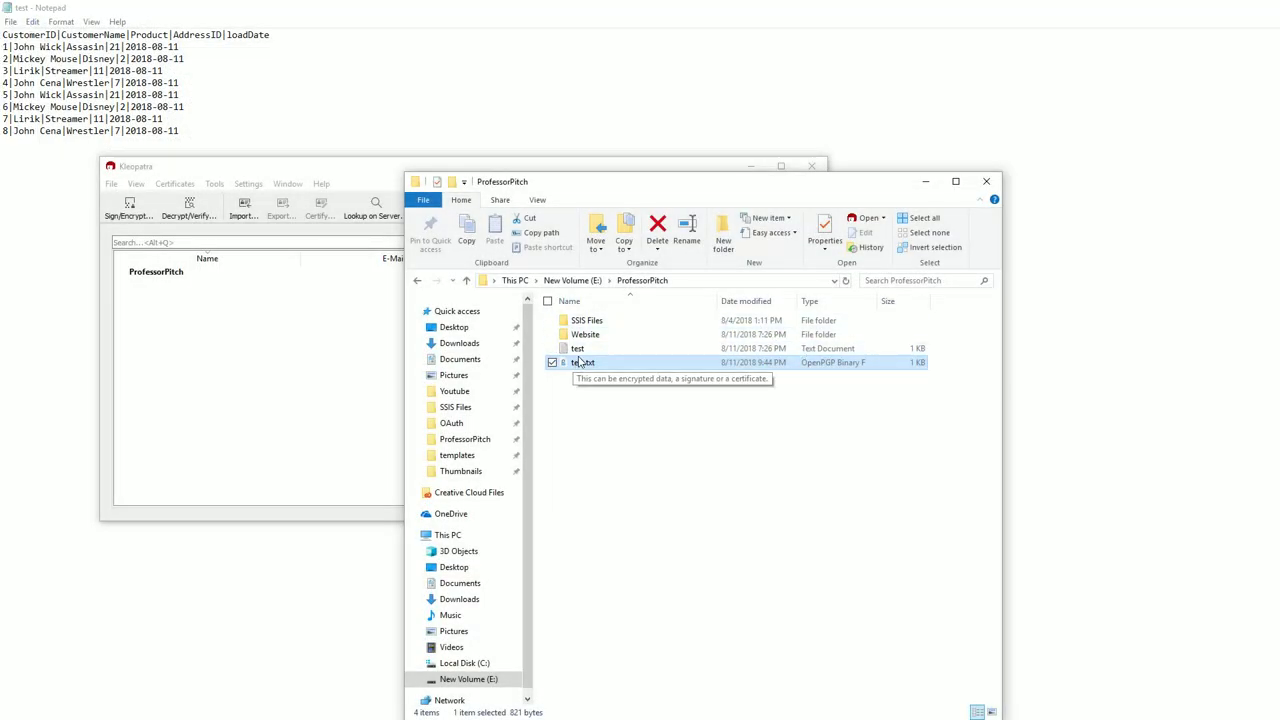
# Move the plain test file into Website, replacing its test.txt, then bring up Kleopatra's decryption results.
pyautogui.click(578, 350)
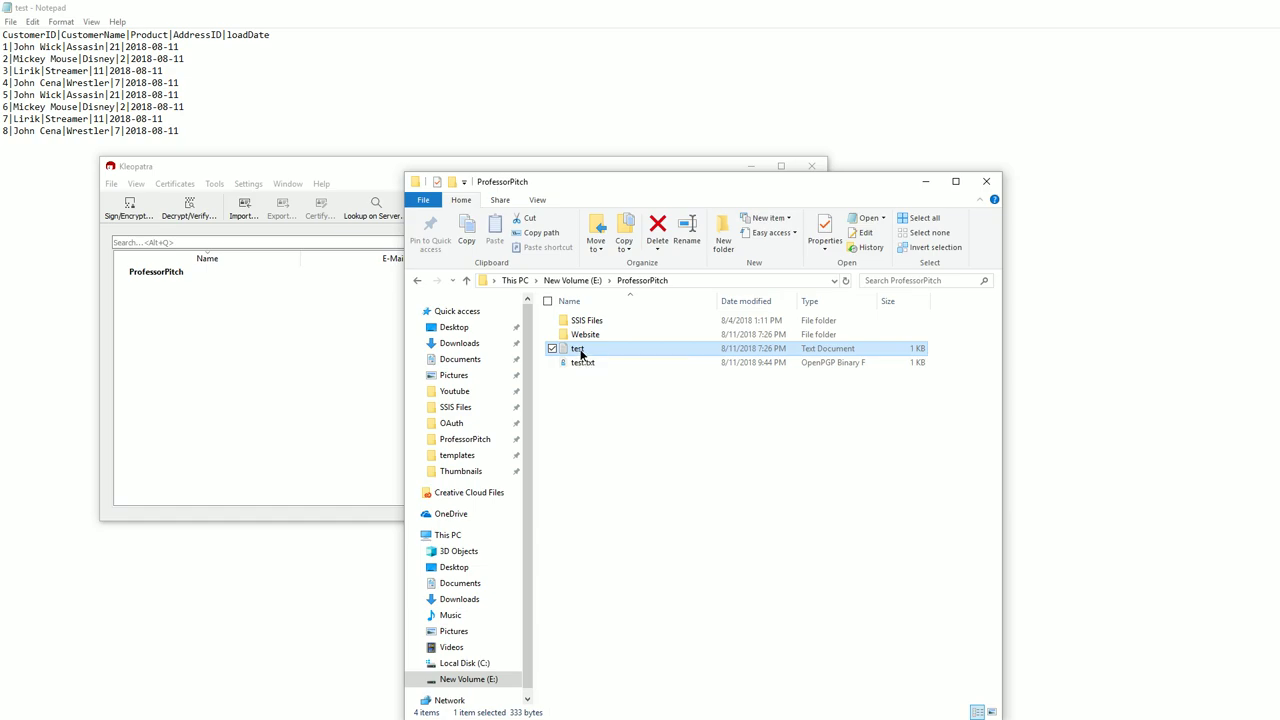
pyautogui.moveTo(578, 349); pyautogui.dragTo(600, 333)
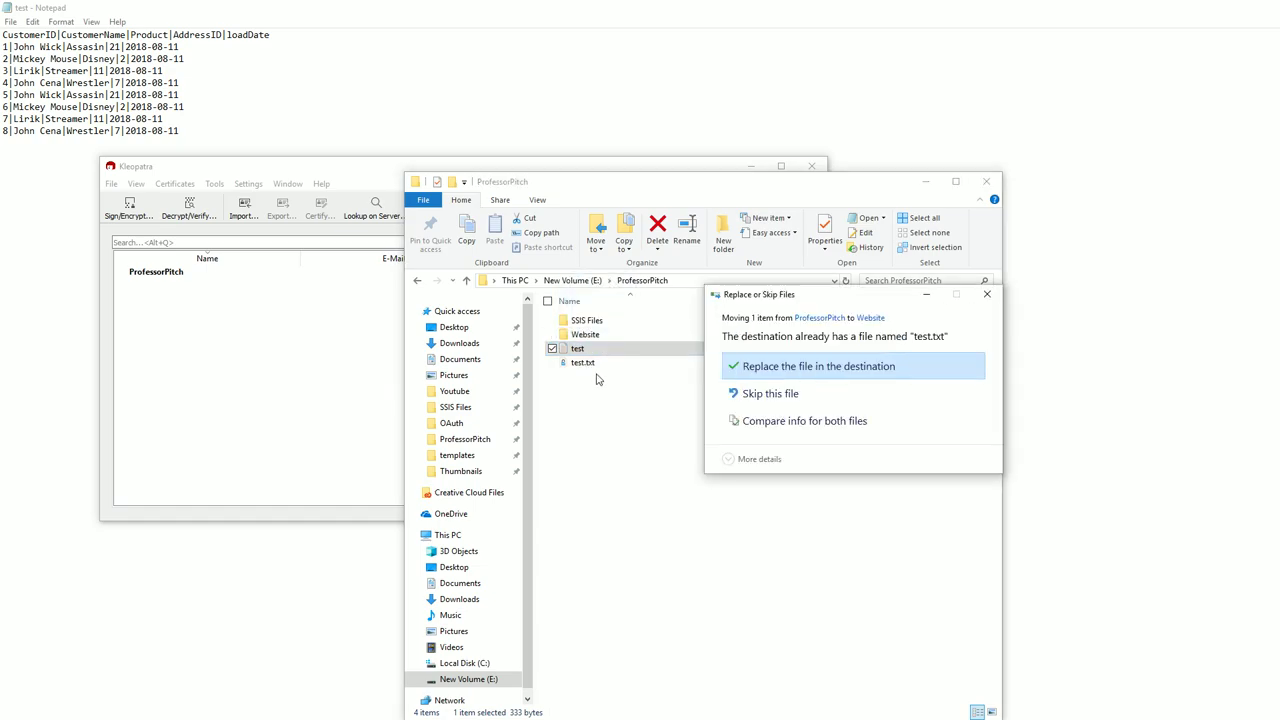
pyautogui.click(775, 370)
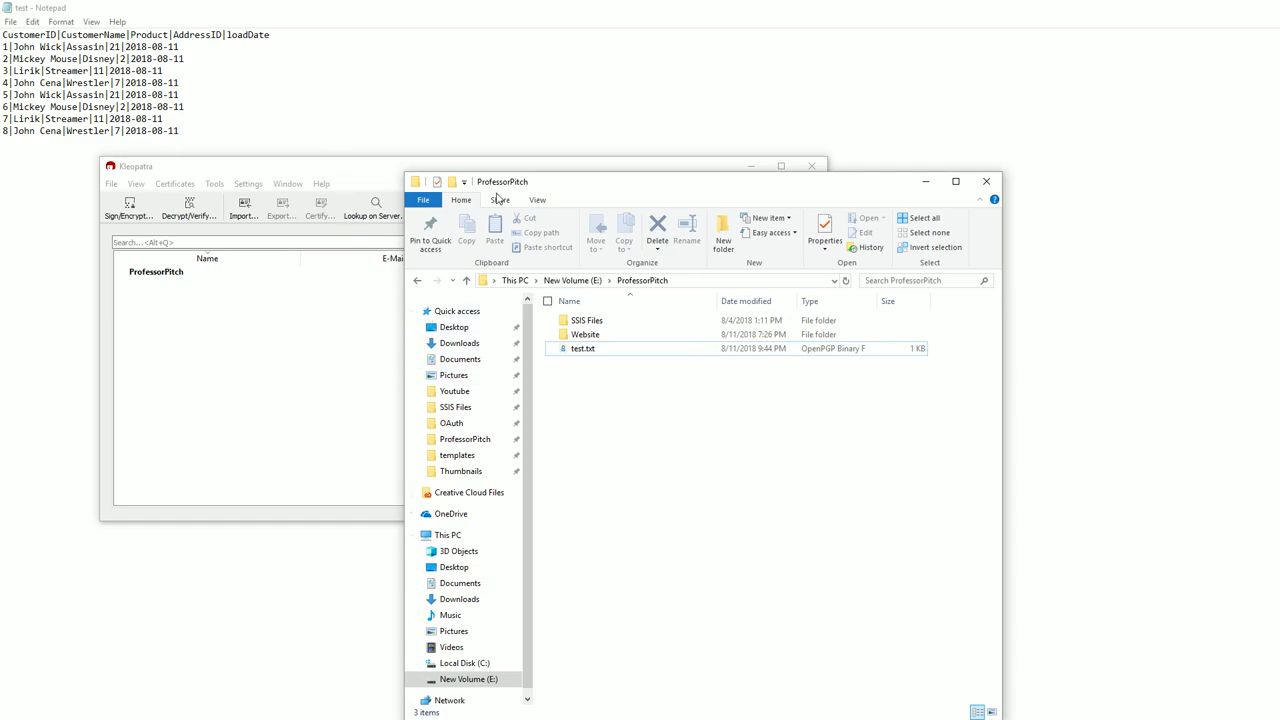
pyautogui.moveTo(586, 187); pyautogui.dragTo(757, 268)
pyautogui.click(322, 175)
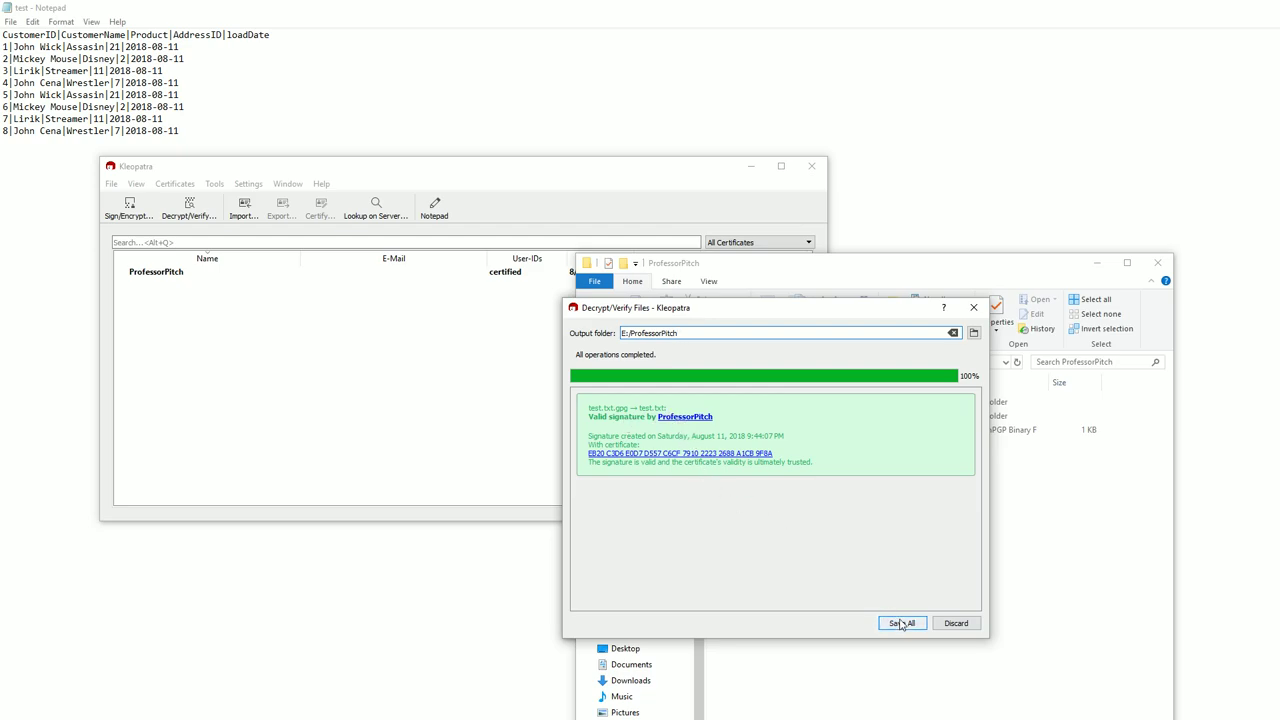
# Save the decrypted test.txt to E:/ProfessorPitch and check its readable text in Notepad.
pyautogui.click(901, 623)
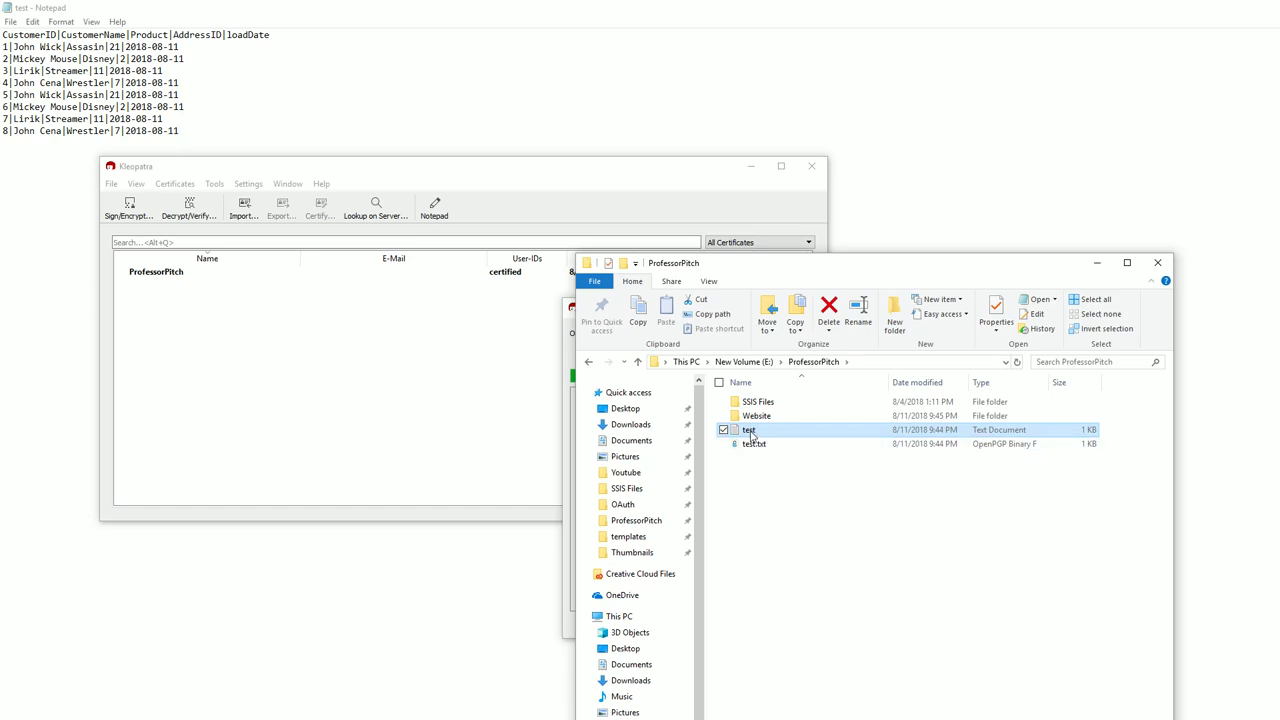
pyautogui.doubleClick(750, 433)
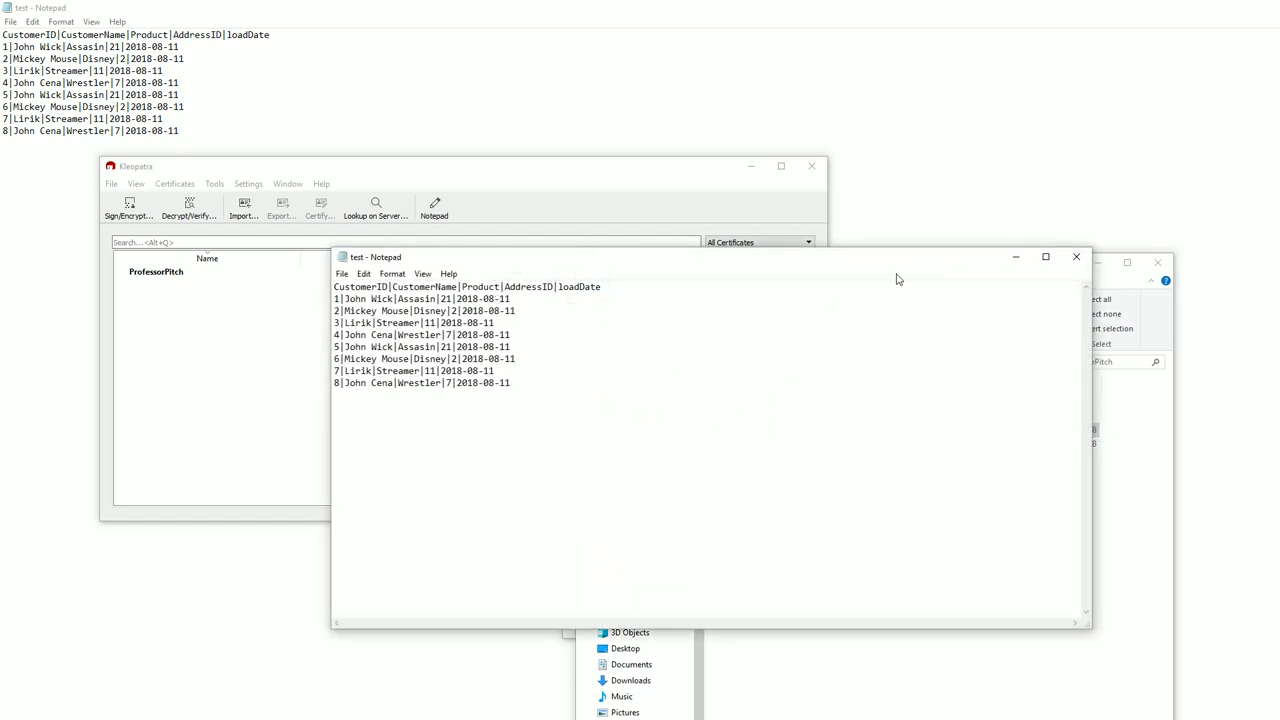
pyautogui.click(1015, 257)
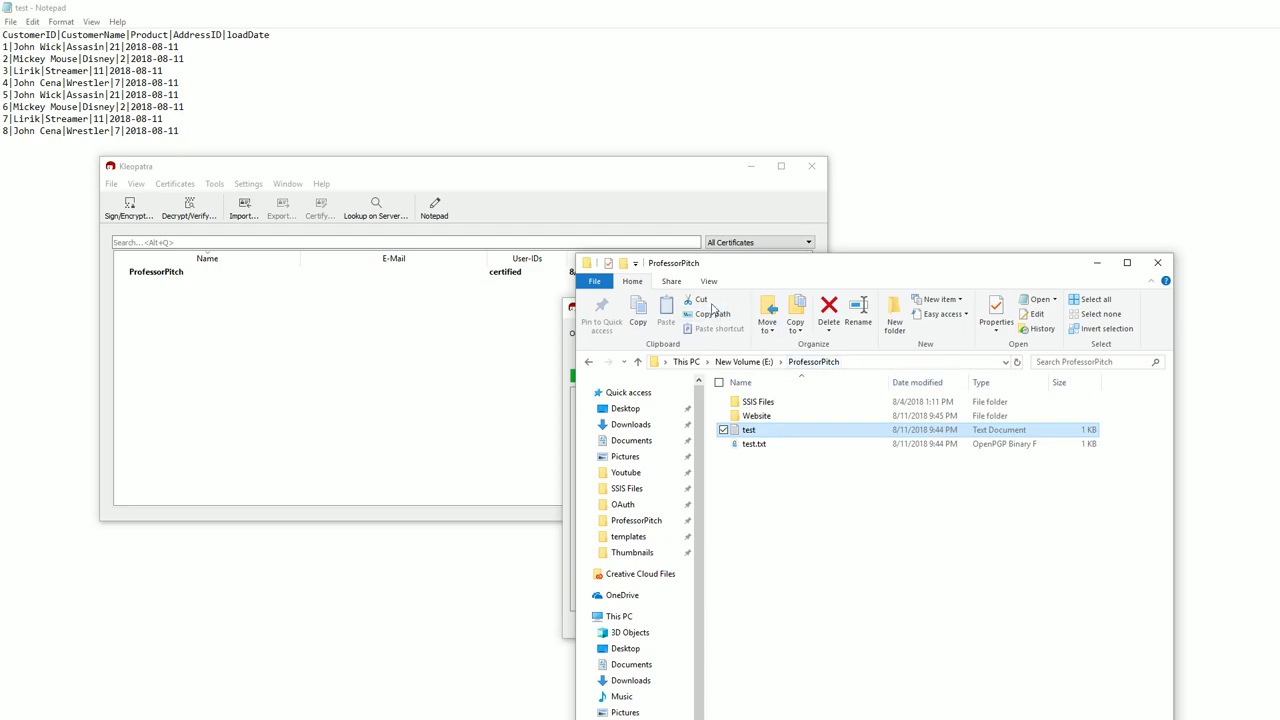
# Return to Kleopatra and discard the Decrypt/Verify Files results dialog.
pyautogui.moveTo(809, 267); pyautogui.dragTo(1092, 216)
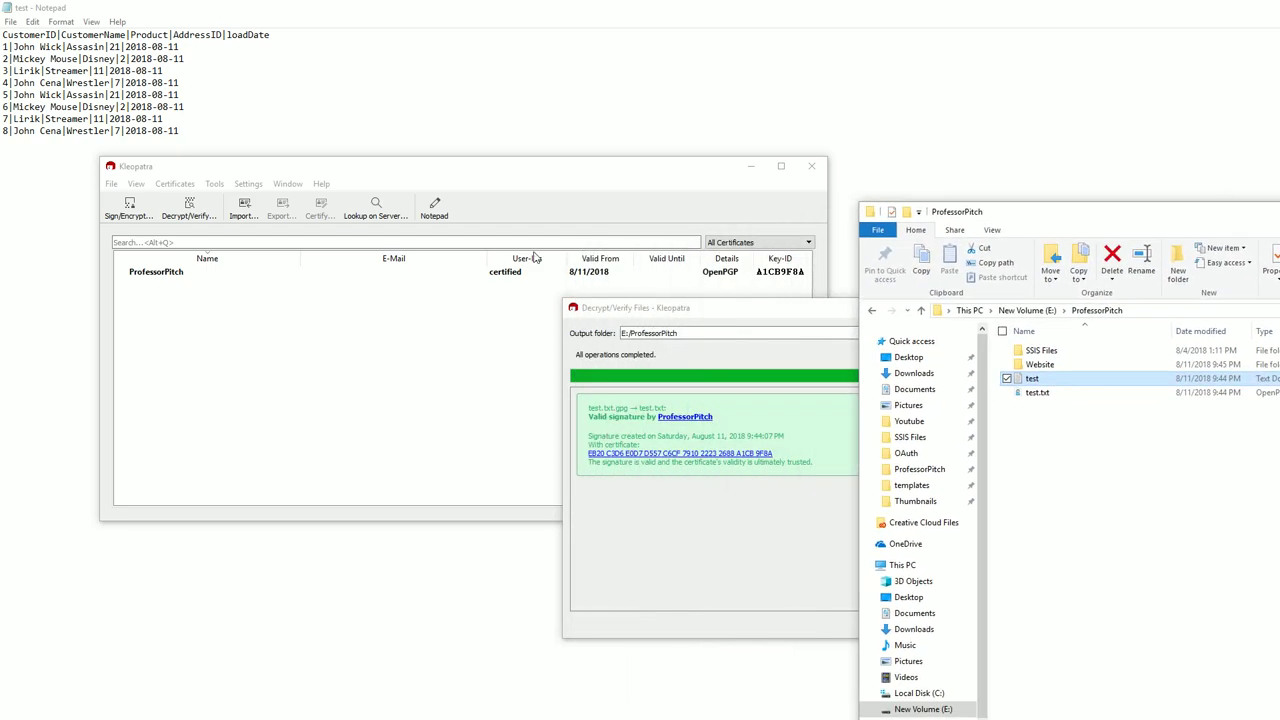
pyautogui.click(369, 177)
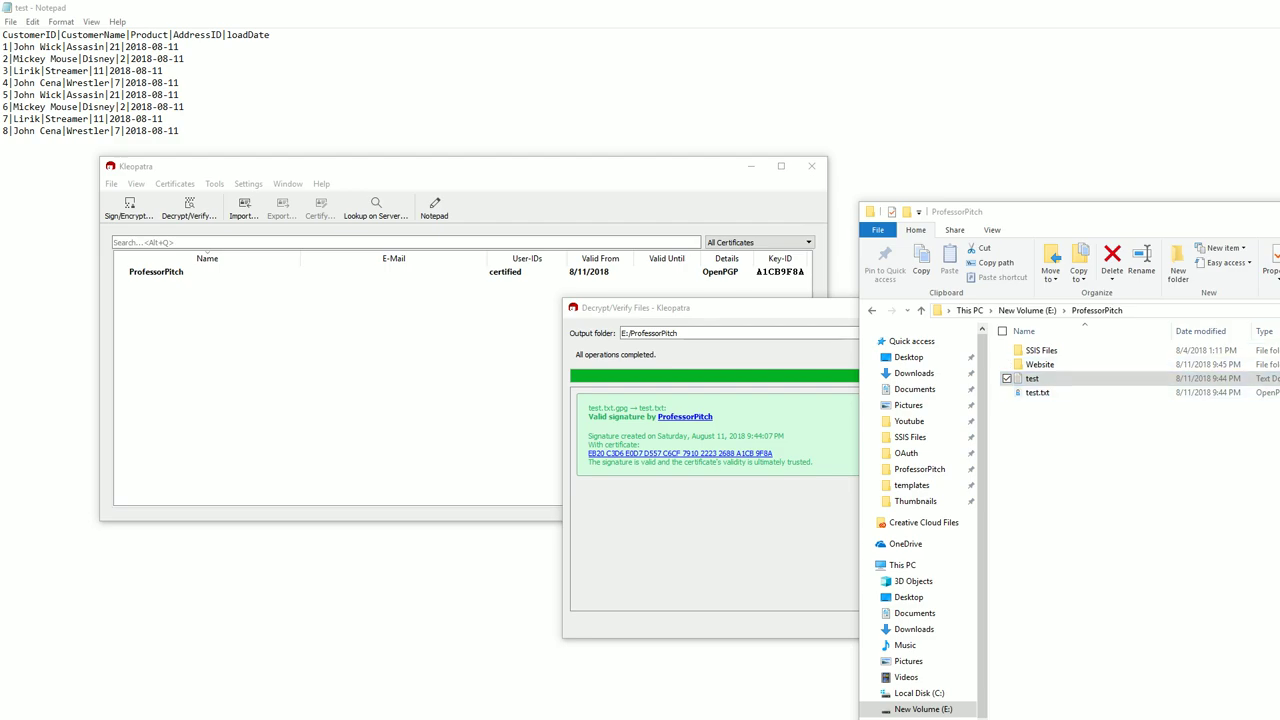
pyautogui.click(840, 330)
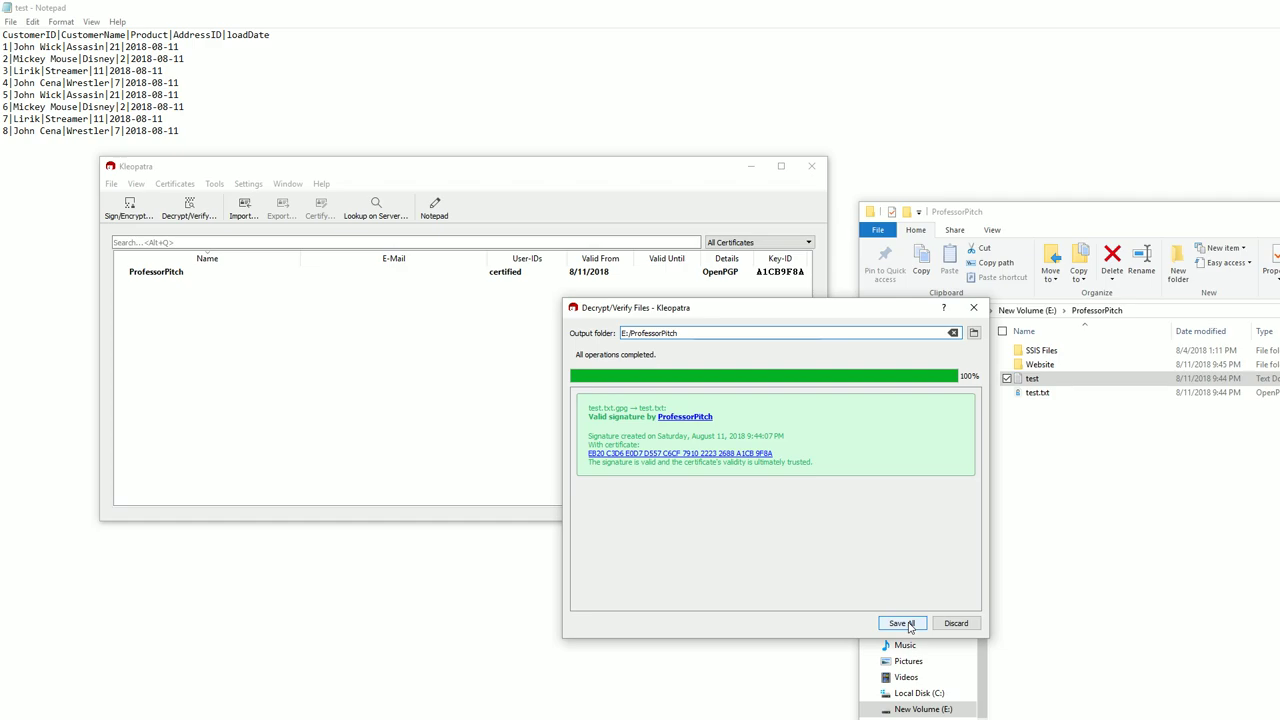
pyautogui.click(945, 627)
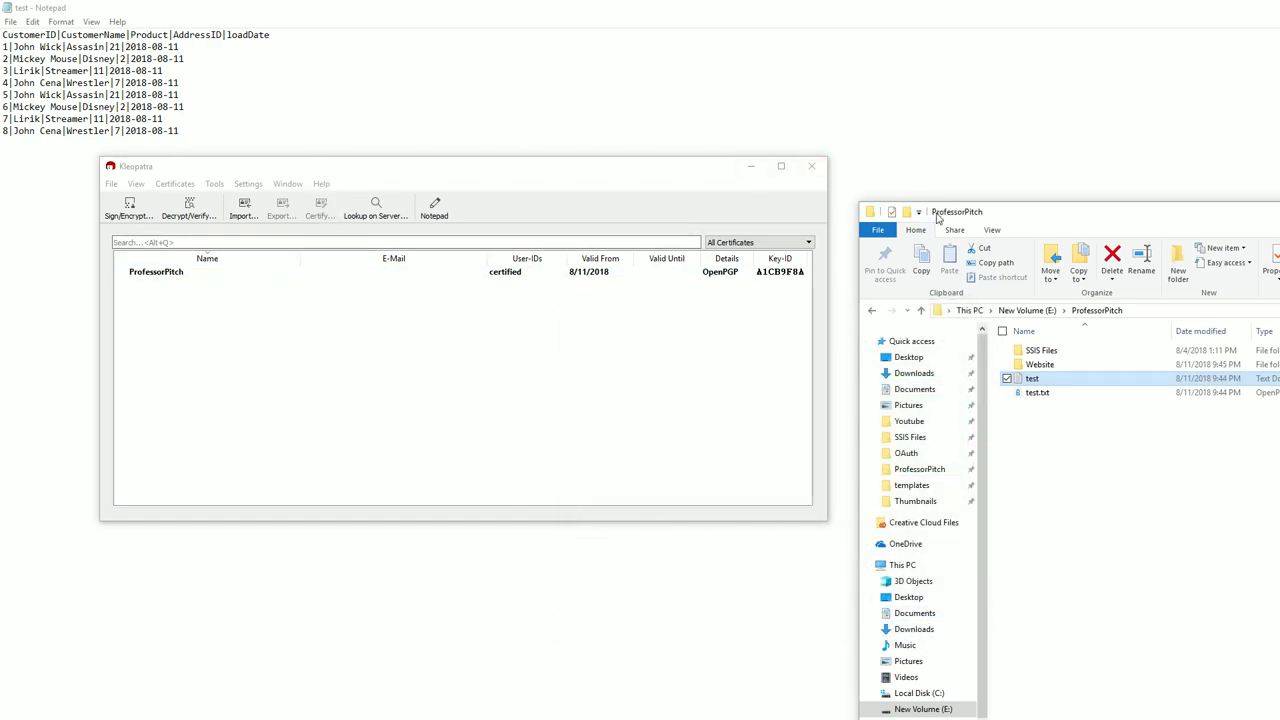
# Export the ProfessorPitch certificate, entering ProfessorPitch.asc as the file name.
pyautogui.moveTo(654, 168); pyautogui.dragTo(662, 178)
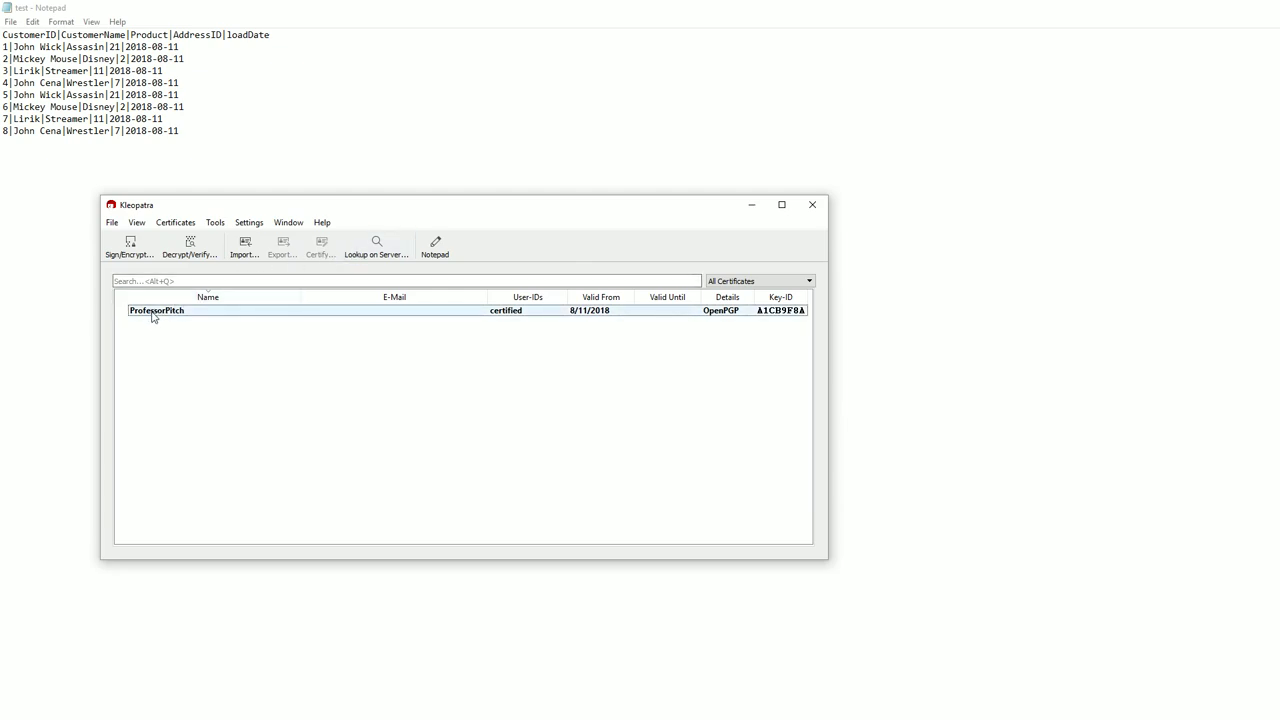
pyautogui.click(153, 317)
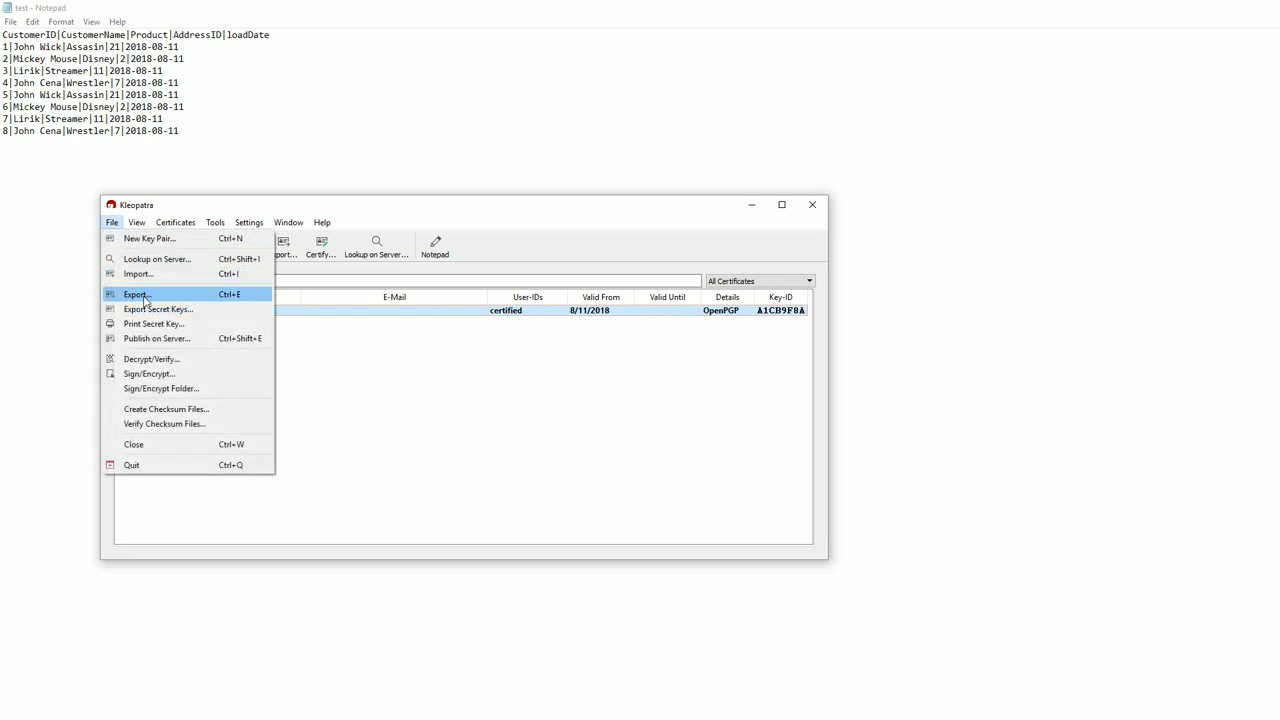
pyautogui.click(145, 296)
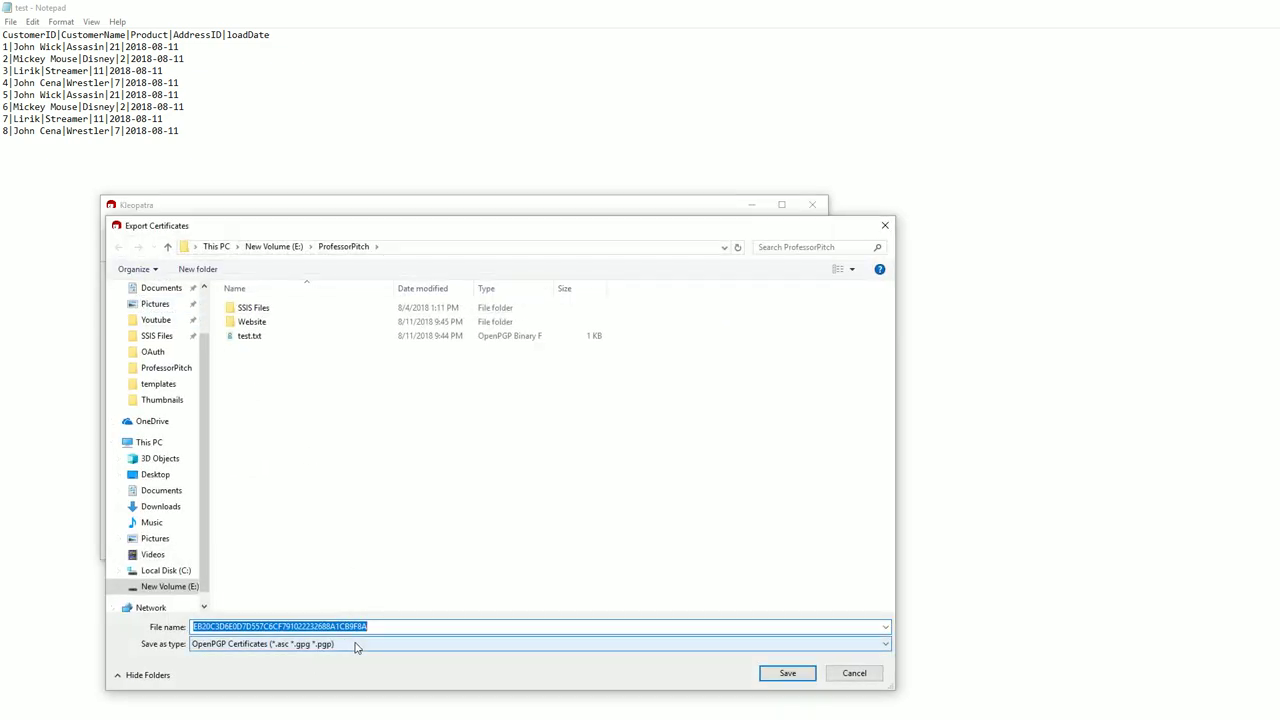
pyautogui.write('Profes')
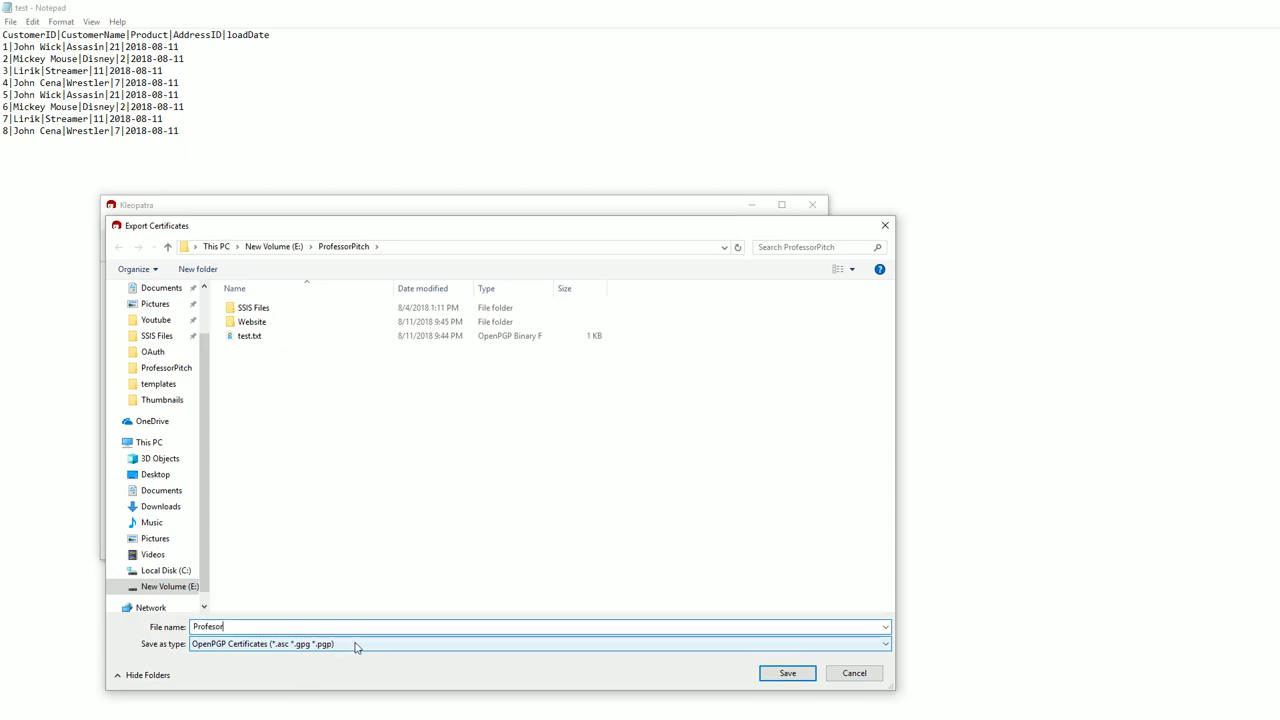
pyautogui.write('sor')
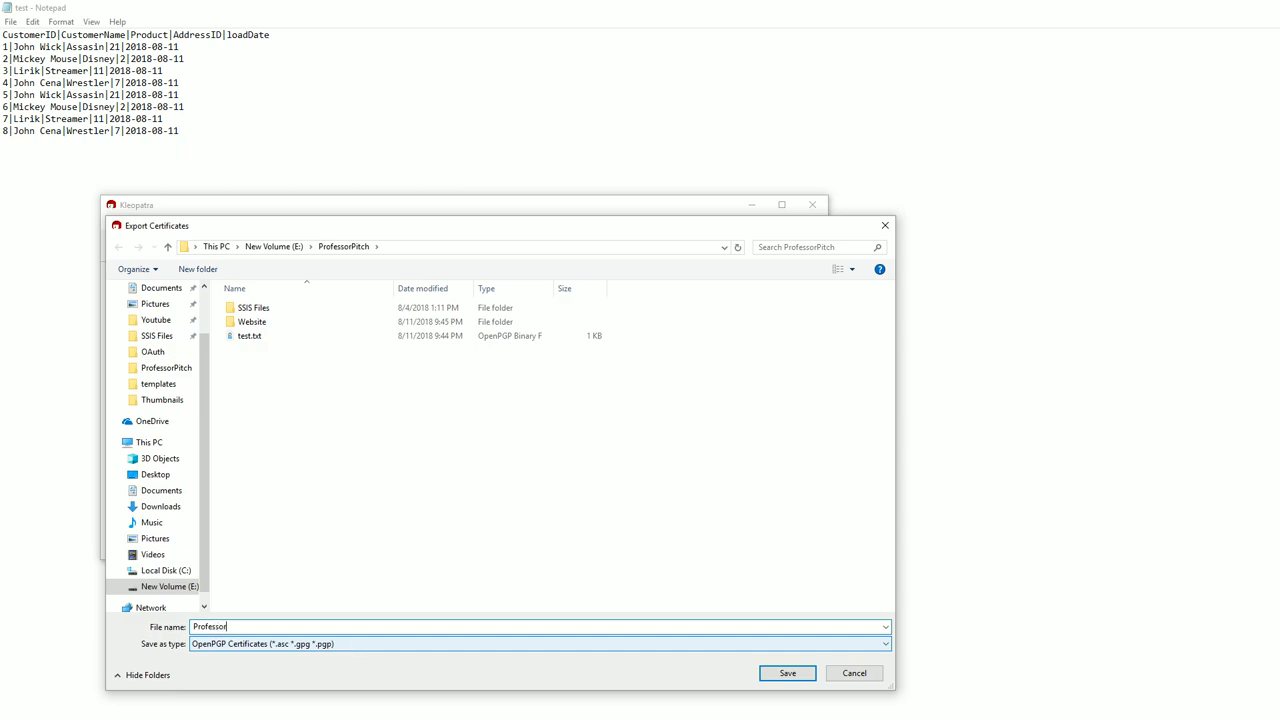
pyautogui.write('Pitch.asc')
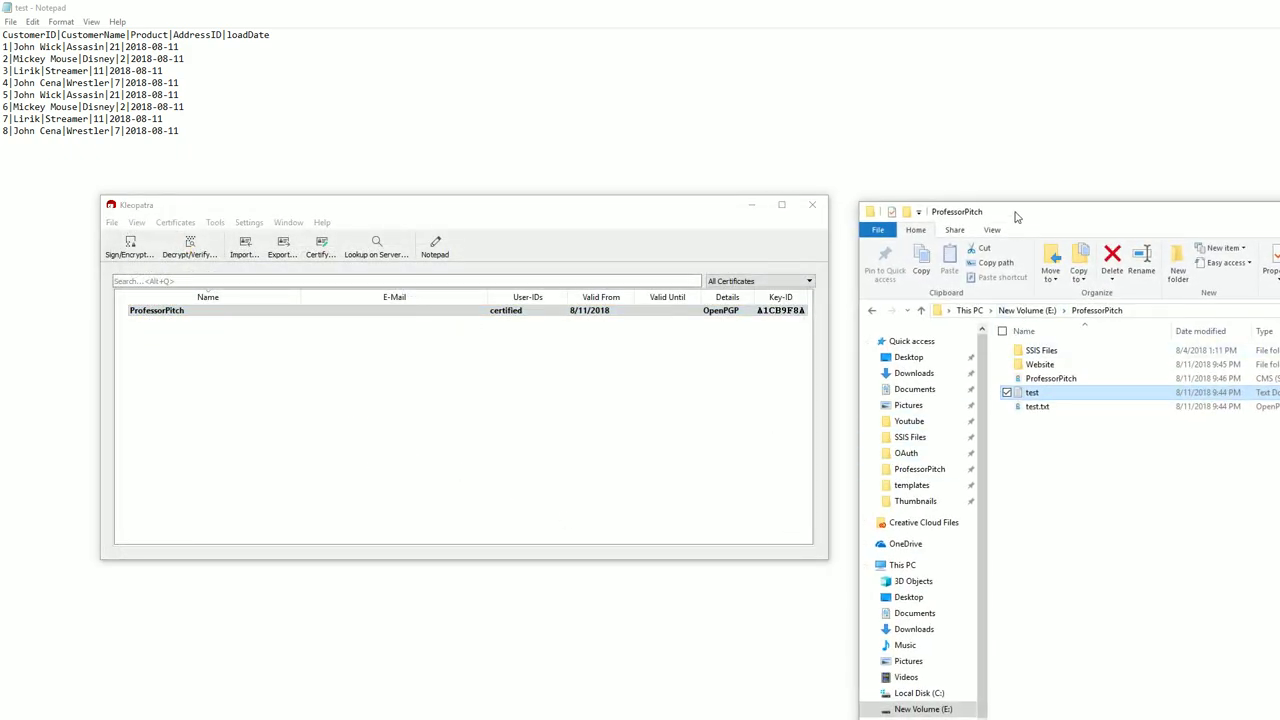
# Confirm the exported ProfessorPitch certificate file is in the ProfessorPitch folder, then minimize that window.
pyautogui.moveTo(1014, 214); pyautogui.dragTo(425, 181)
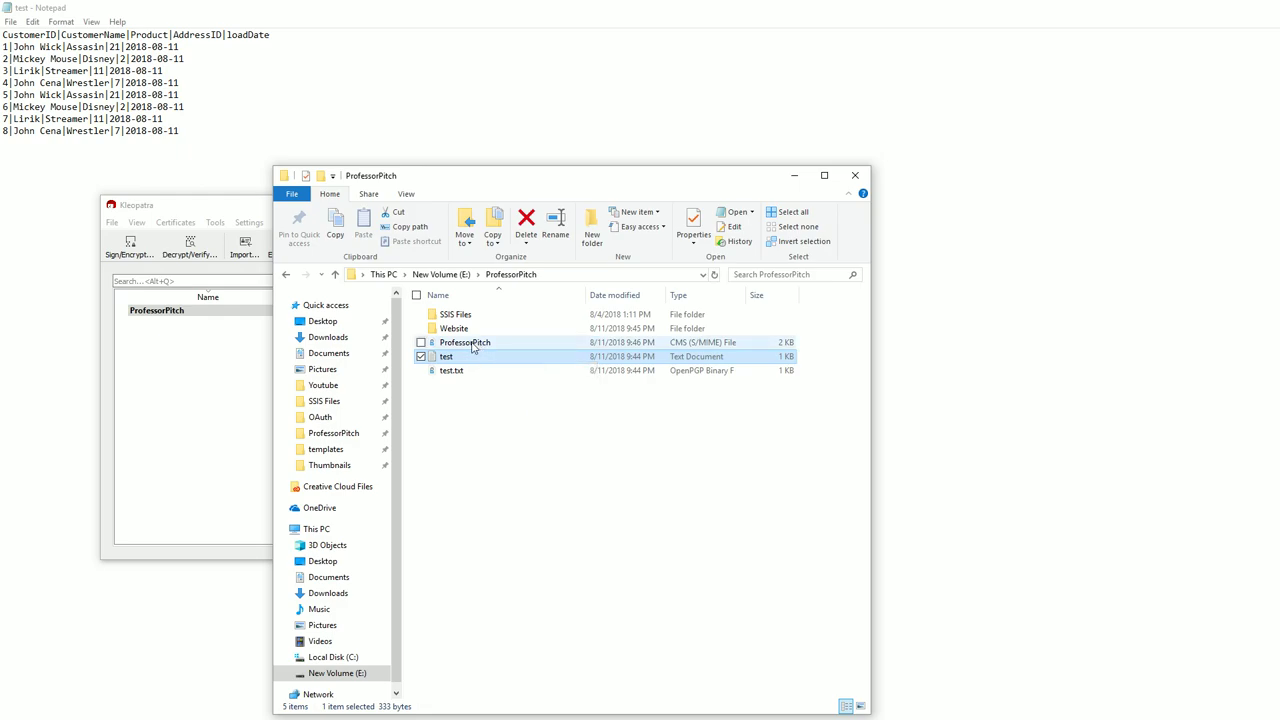
pyautogui.click(468, 343)
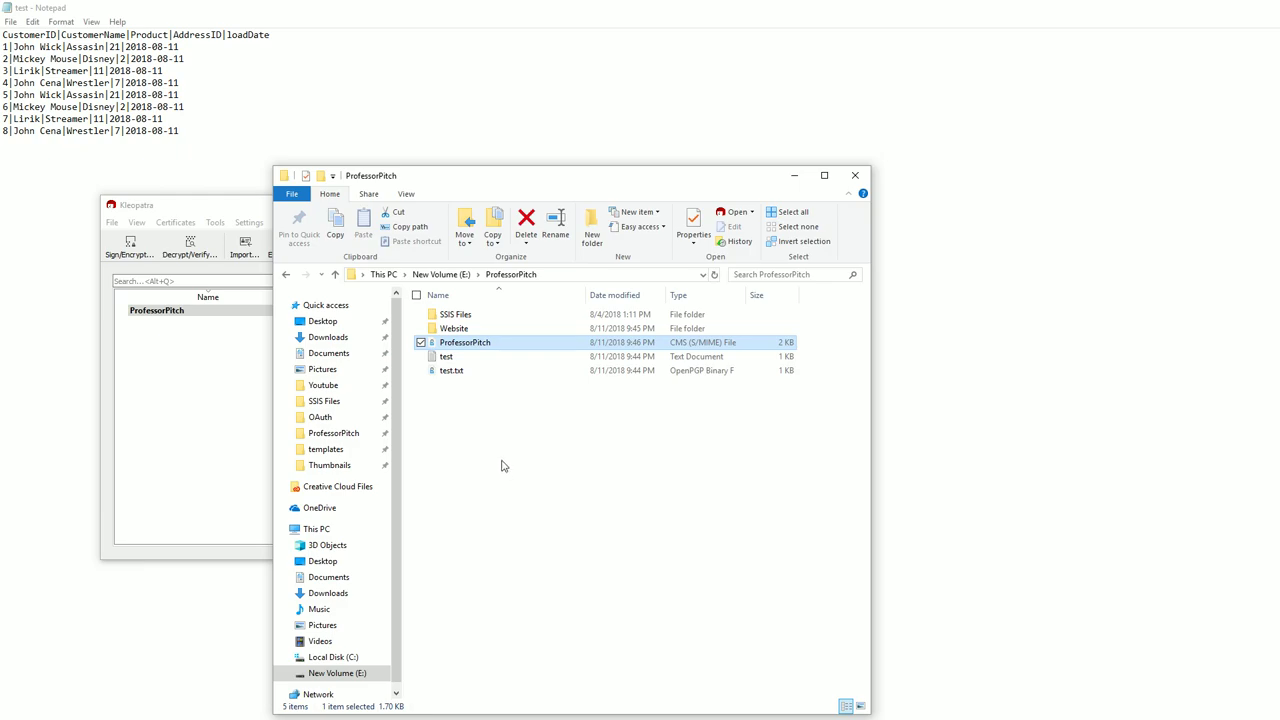
pyautogui.moveTo(576, 183); pyautogui.dragTo(969, 136)
pyautogui.click(1187, 130)
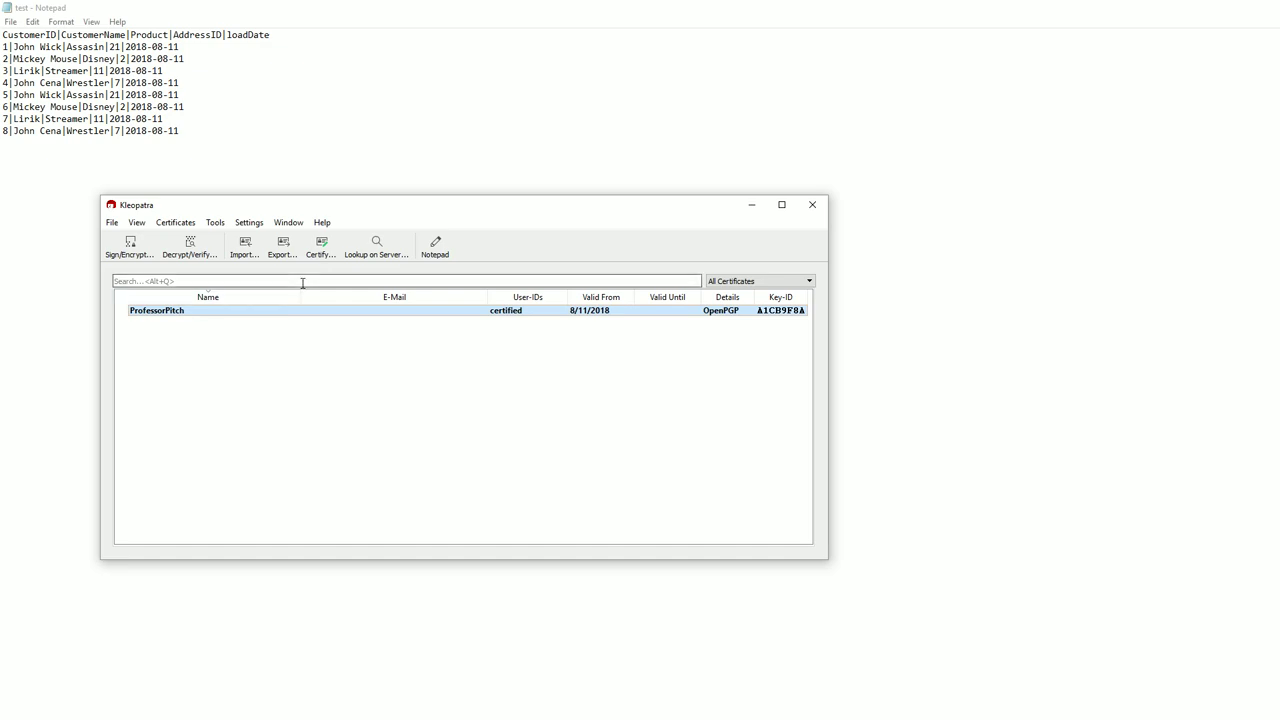
pyautogui.click(244, 246)
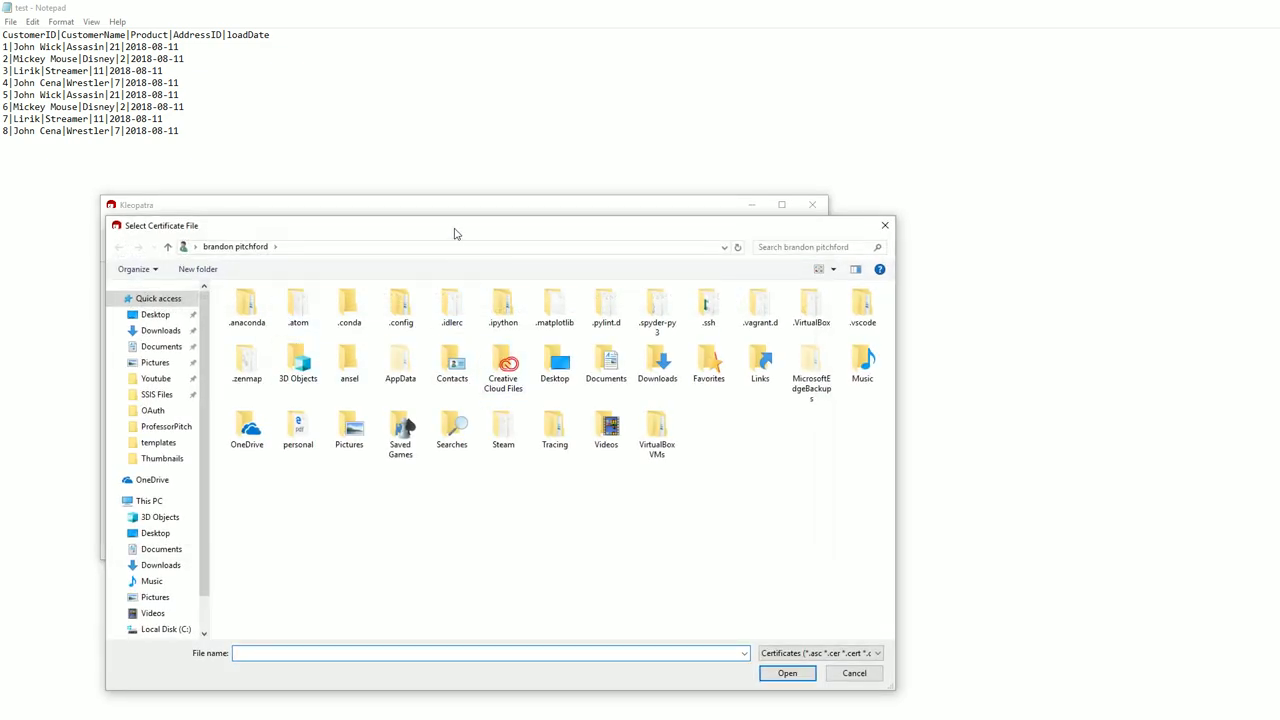
pyautogui.click(853, 675)
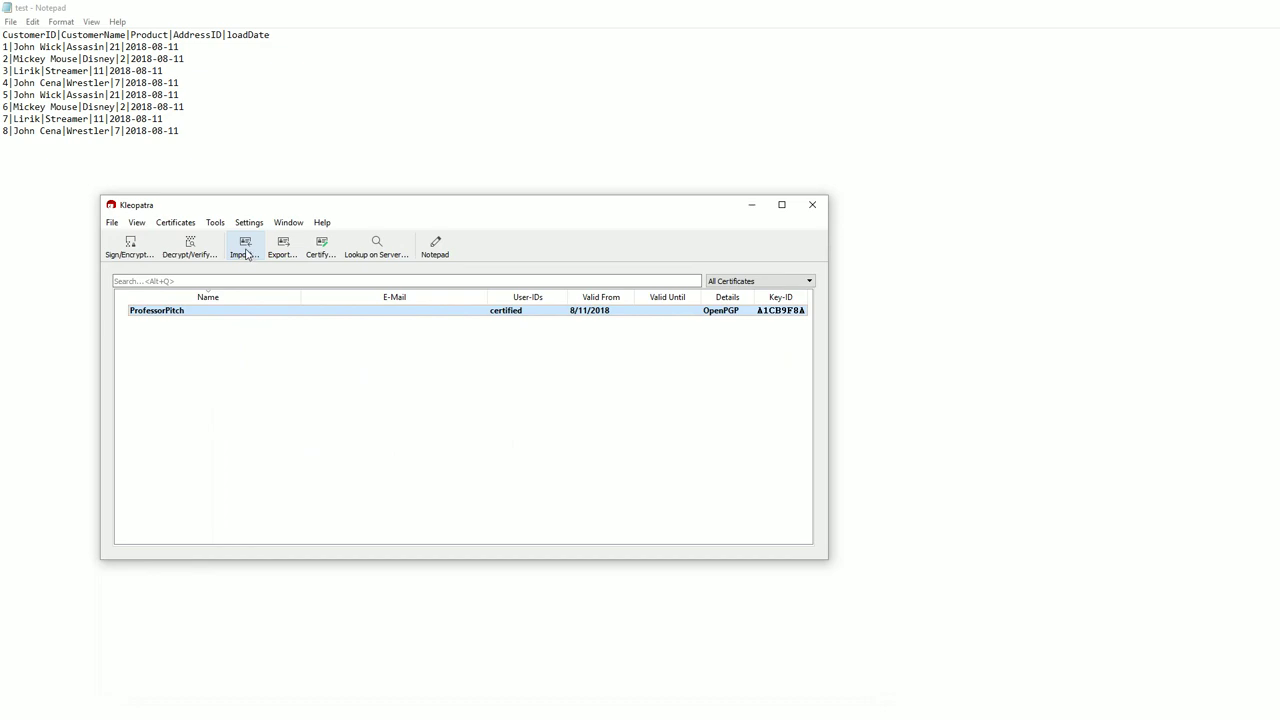